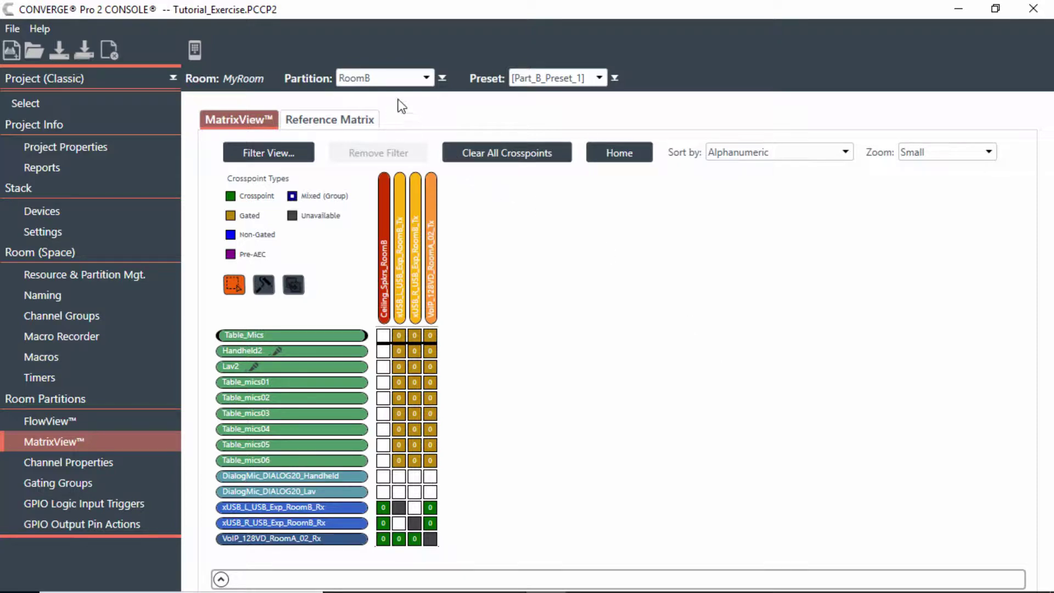
Leave the partition set to RoomB and go to the stack's Devices page.
left_click(391, 83)
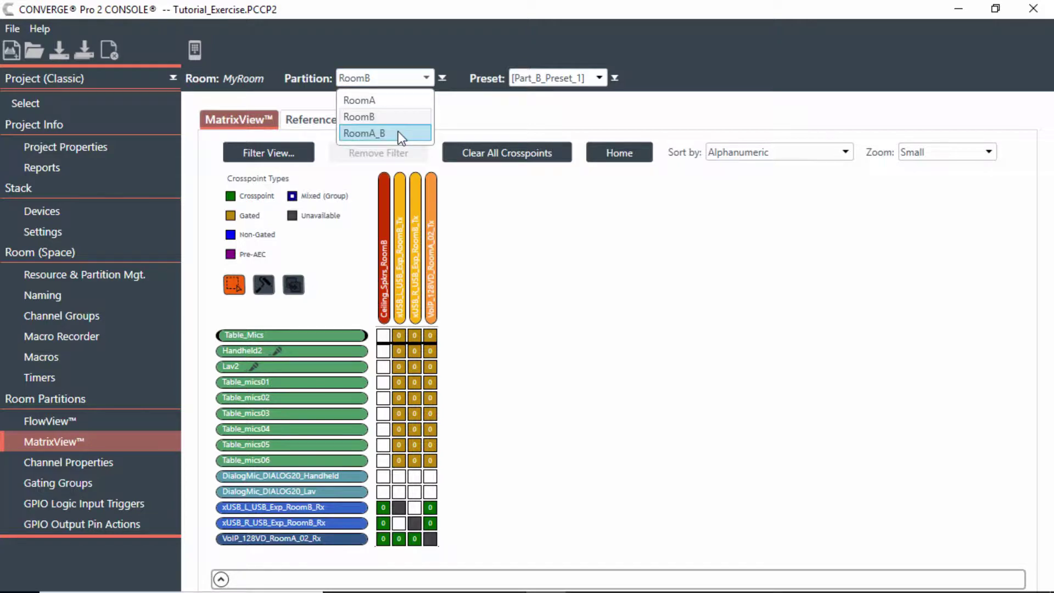
left_click(592, 297)
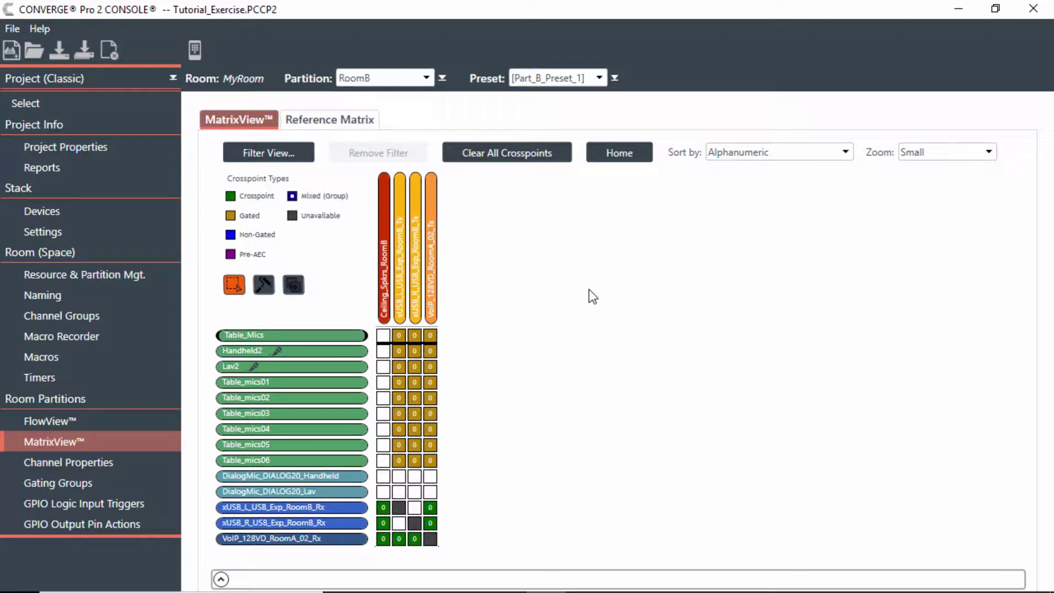
left_click(133, 209)
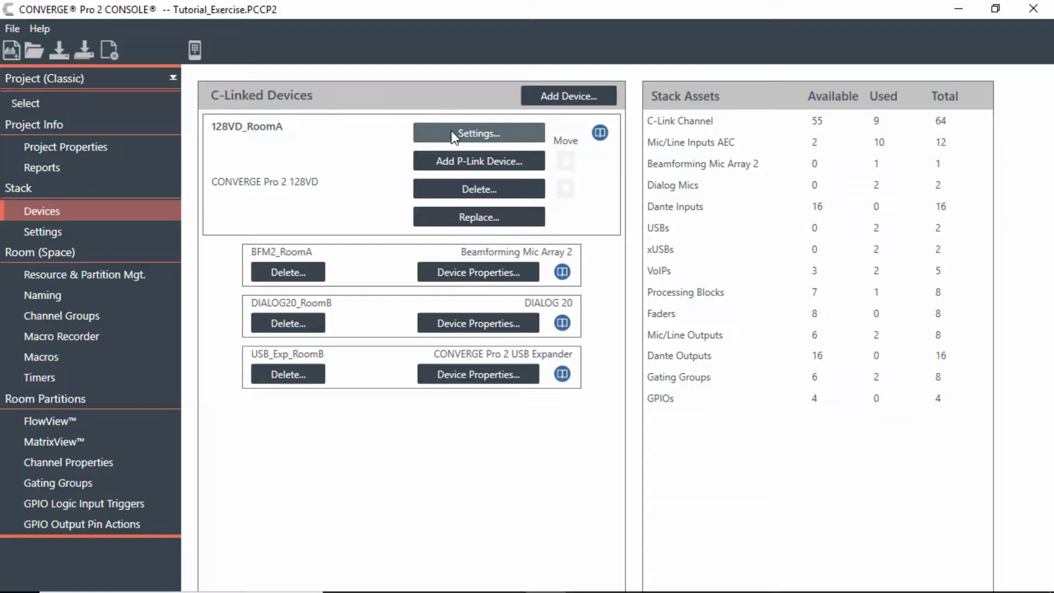
In 128VD_RoomA's Device Settings, keep GPIO pin 1's type as Logic Input.
left_click(465, 135)
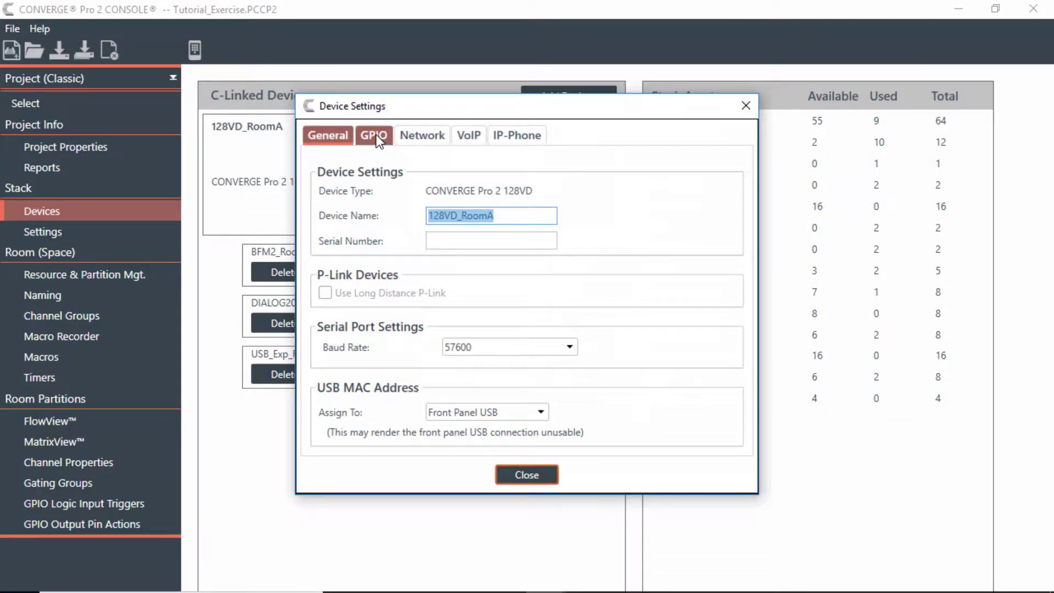
left_click(376, 135)
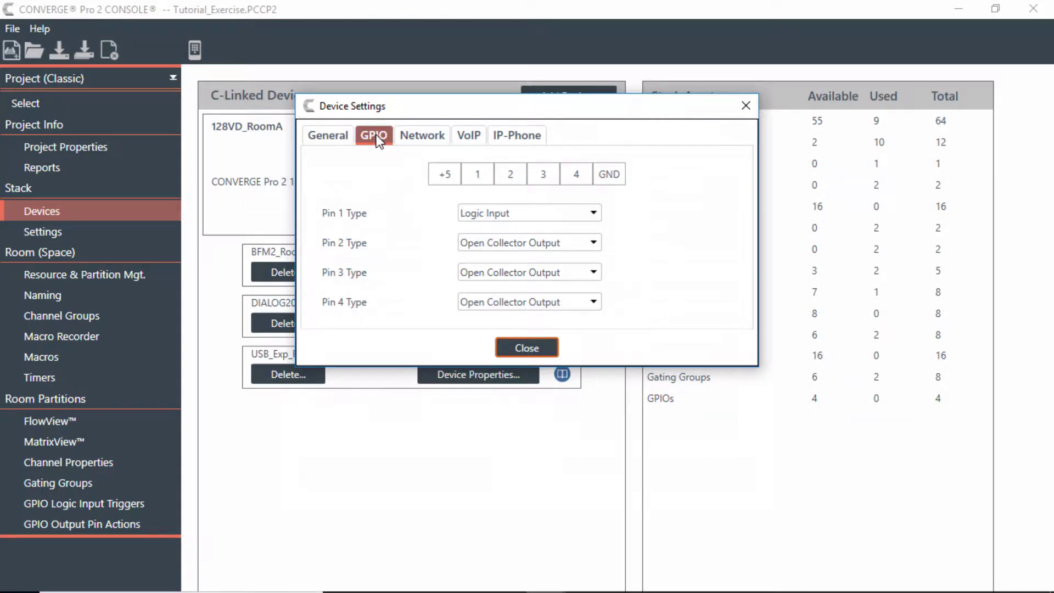
left_click(531, 212)
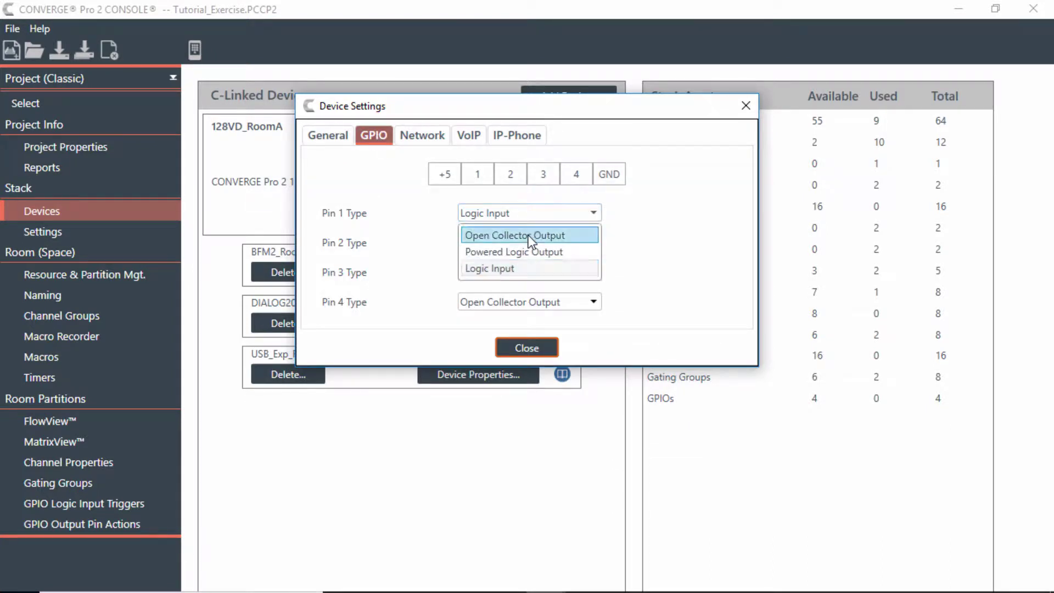
left_click(528, 236)
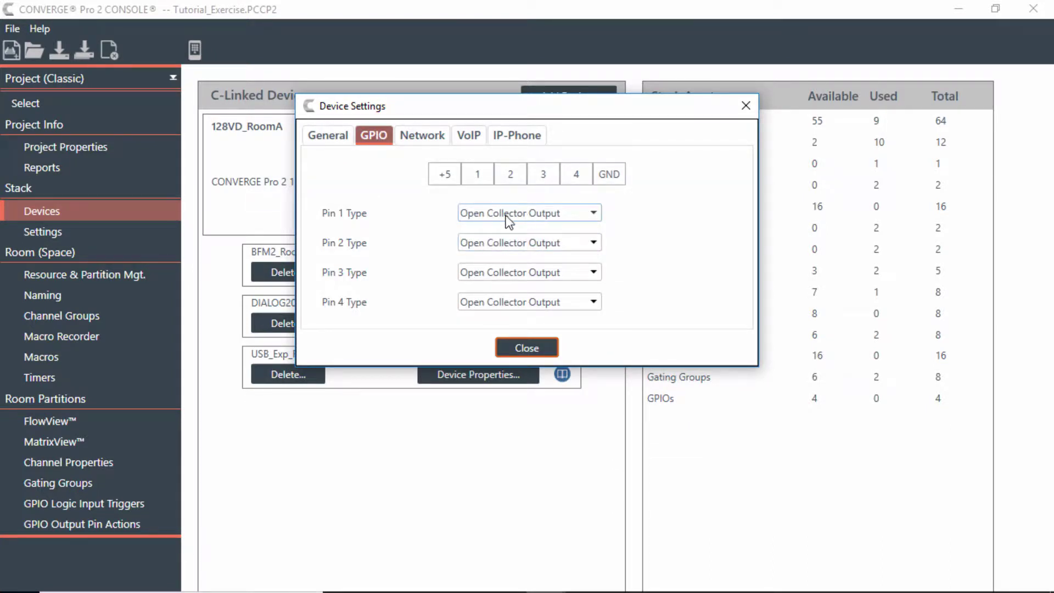
left_click(515, 214)
left_click(508, 269)
left_click(542, 350)
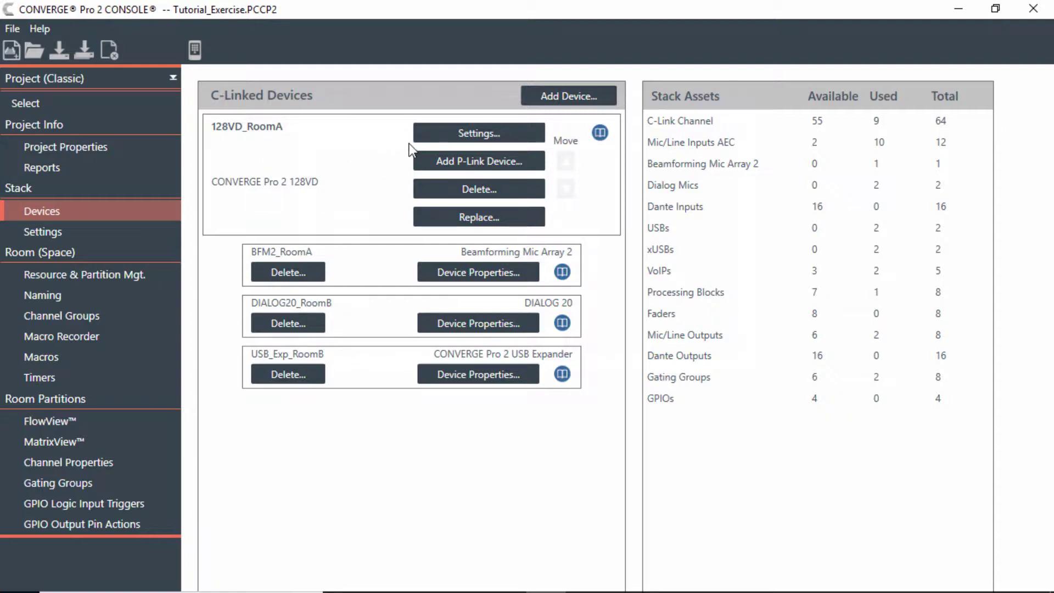
Assign 128VD_RoomA GPIO 1 logic input to RoomB to open the RoomA/RoomB divider when high.
left_click(58, 275)
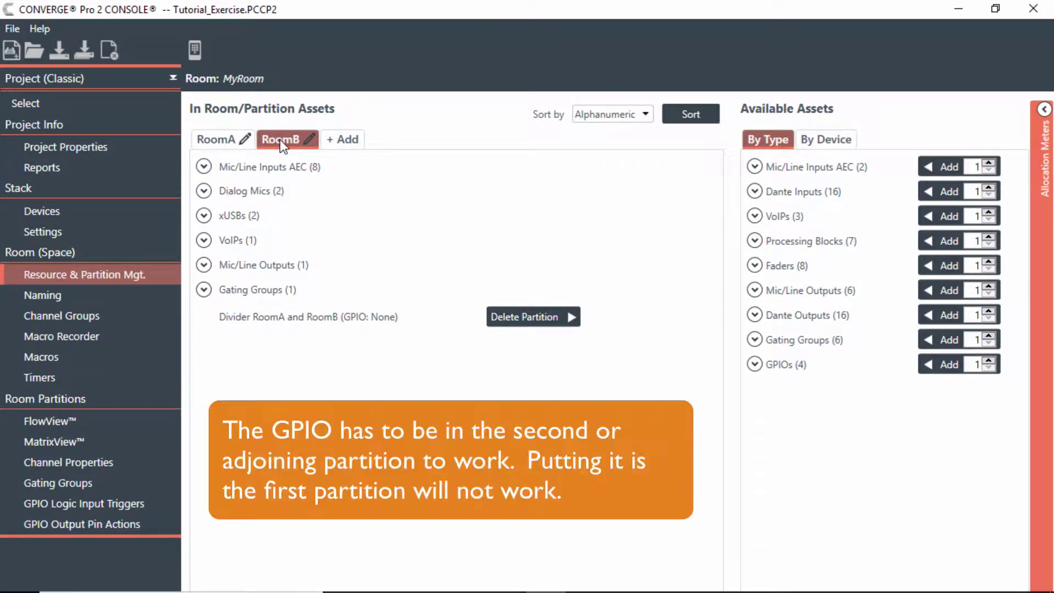
left_click(755, 364)
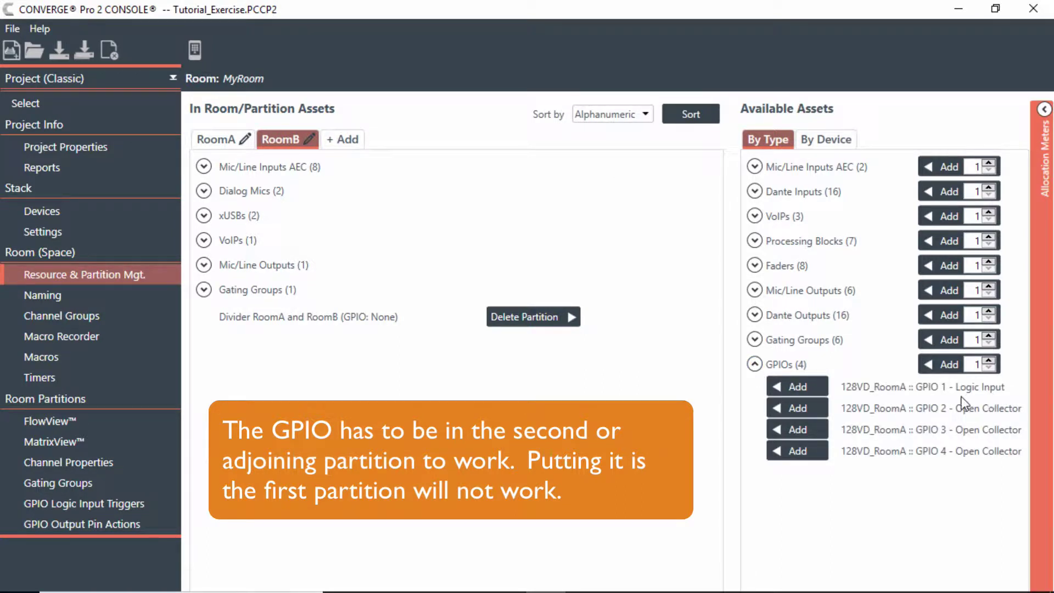
left_click(781, 387)
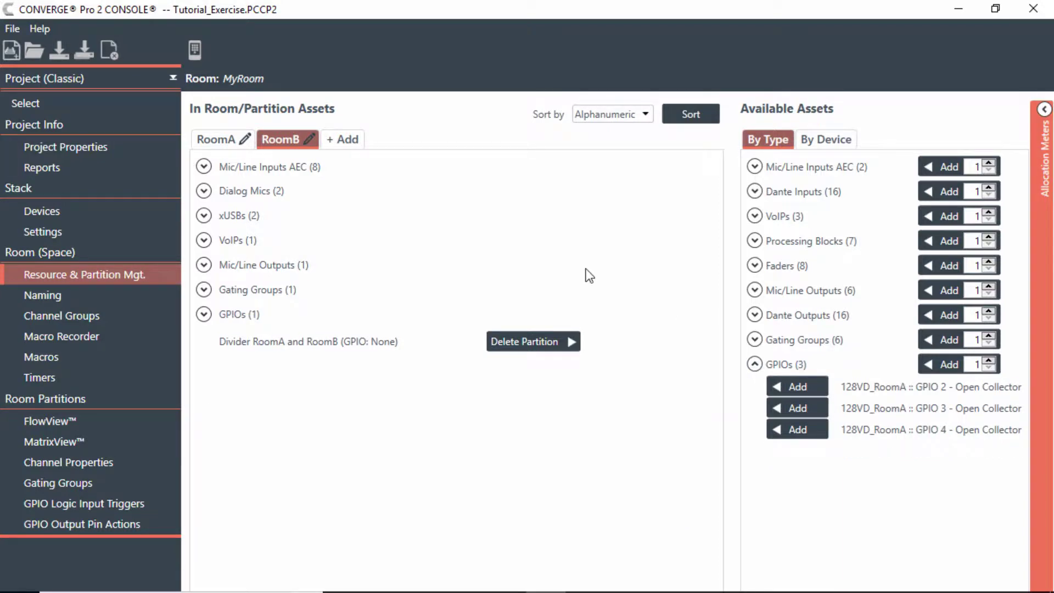
left_click(203, 315)
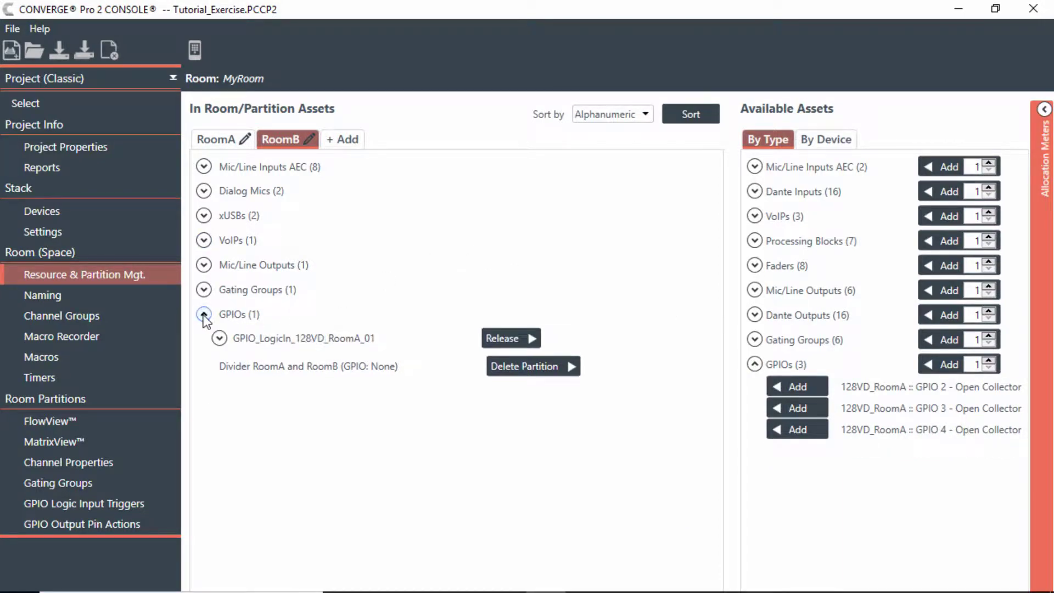
left_click(218, 339)
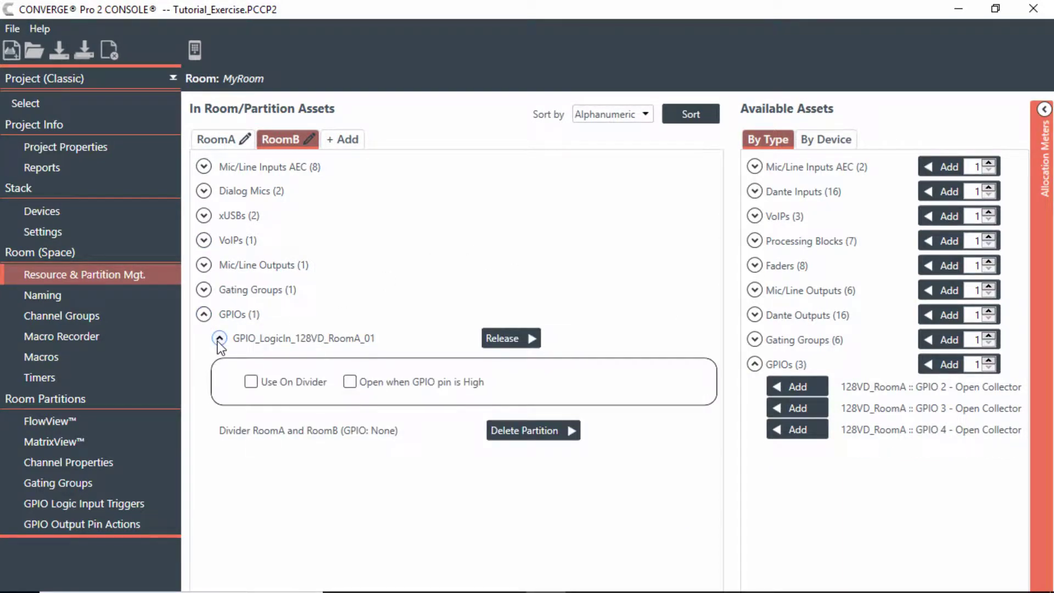
left_click(251, 382)
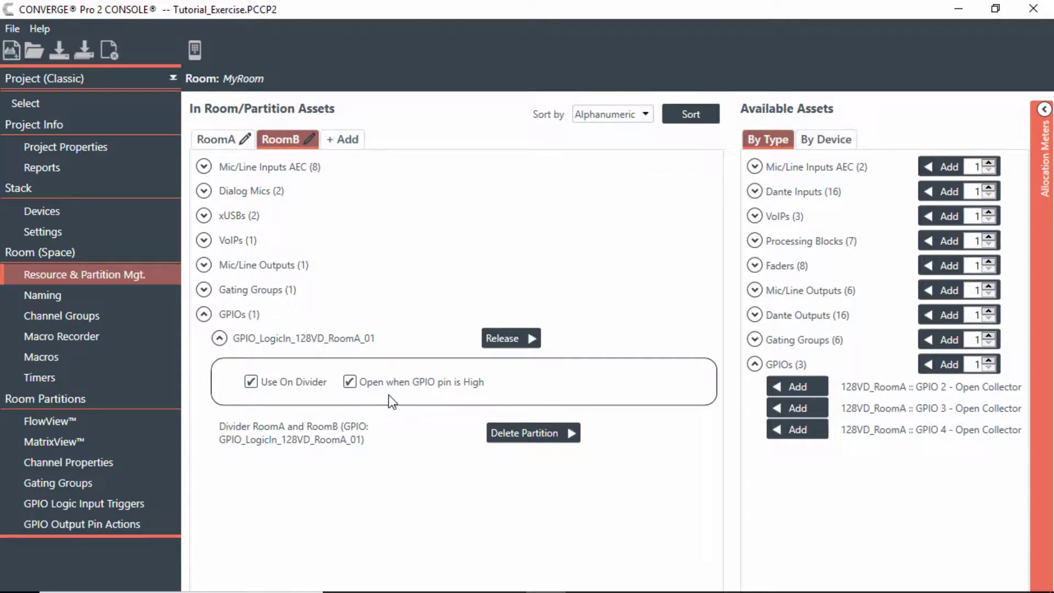
left_click(204, 314)
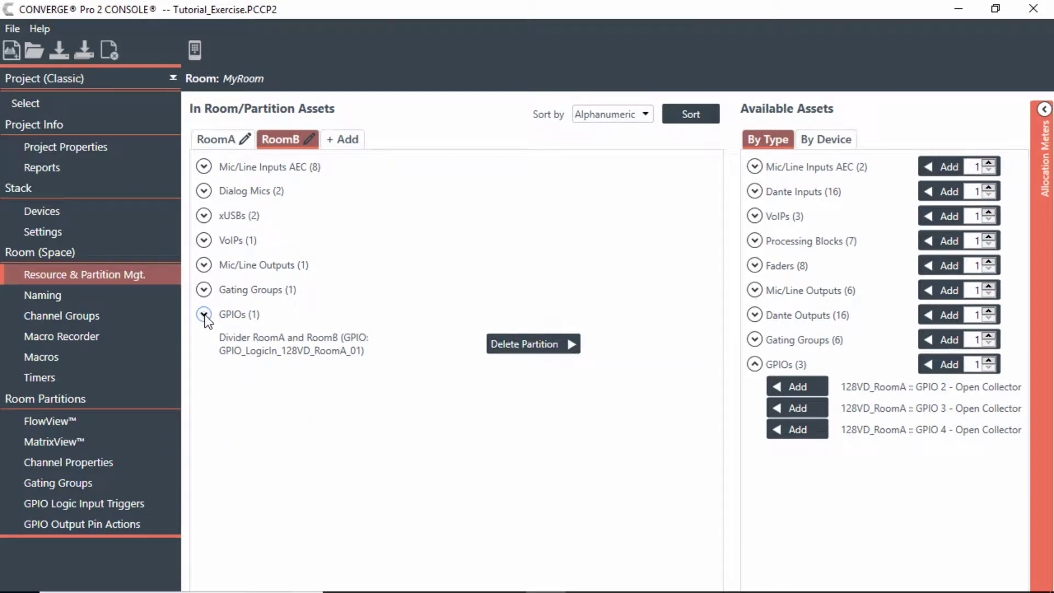
left_click(99, 442)
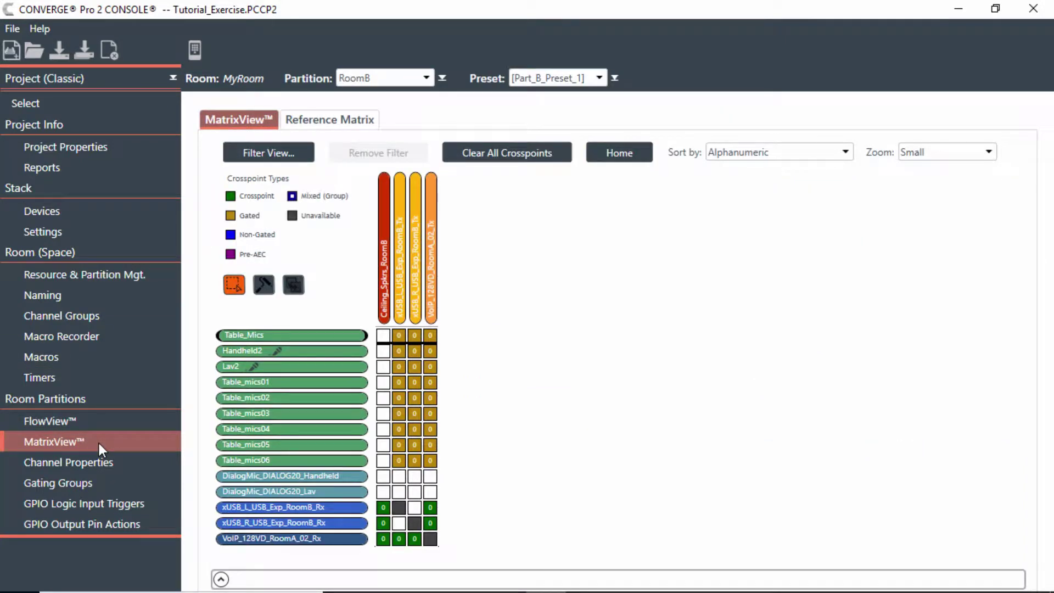
Switch MatrixView to the combined RoomA_B partition.
left_click(413, 76)
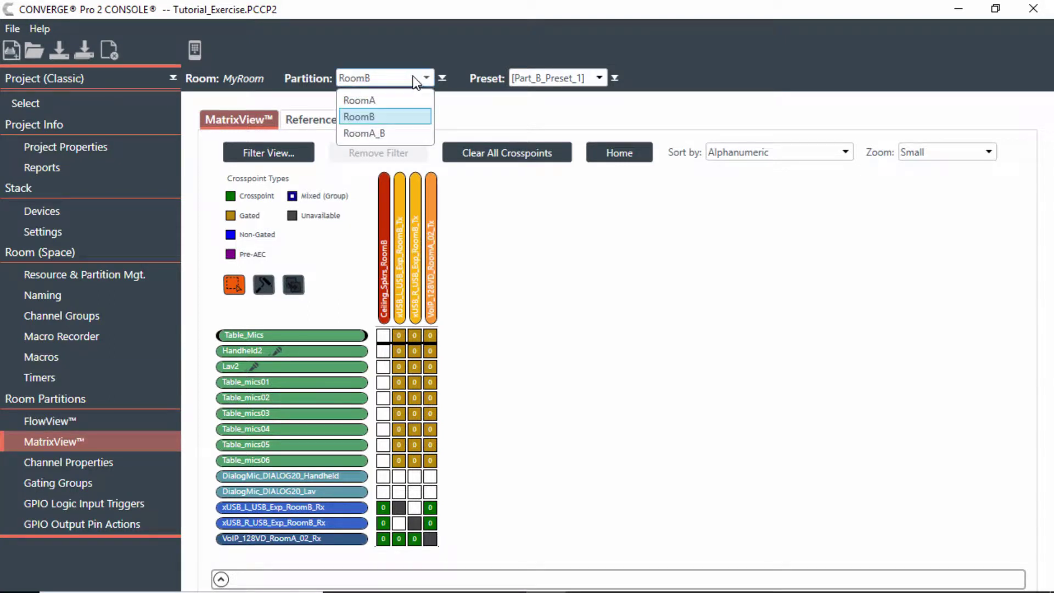
left_click(394, 135)
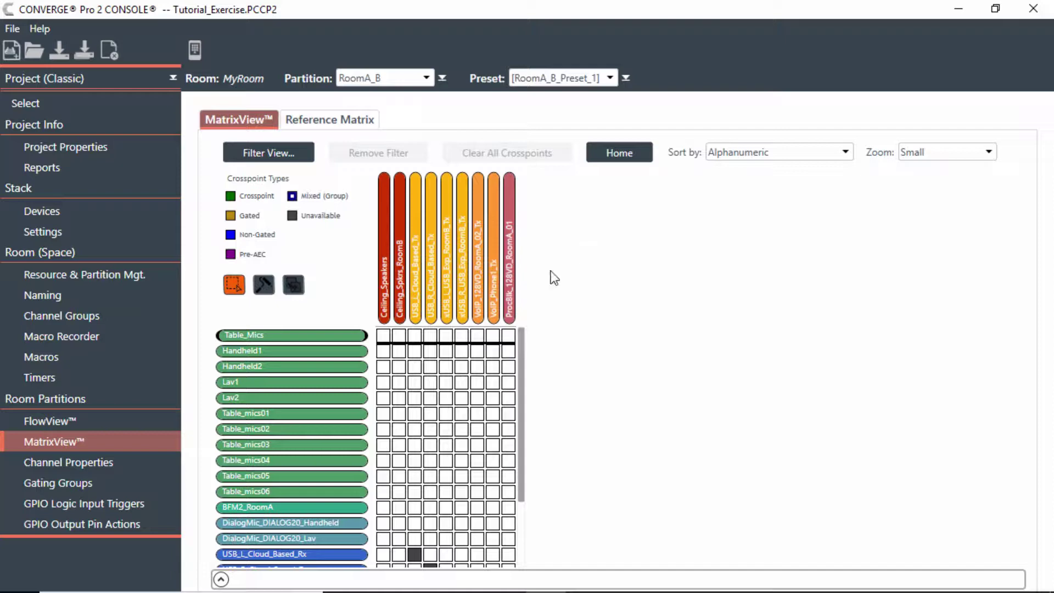
Gate Table_Mics, Handheld1/2, Lav1/2 and BFM2_RoomA into VoIP_128VD_RoomA_02_Tx and VoIP_Phone1_Tx.
left_click(478, 335)
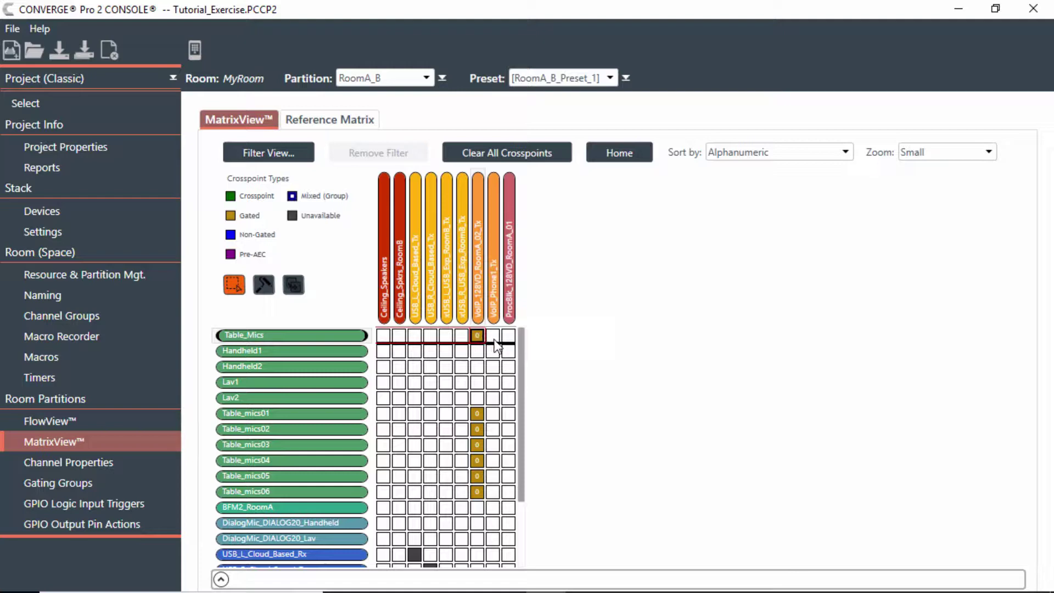
left_click(493, 336)
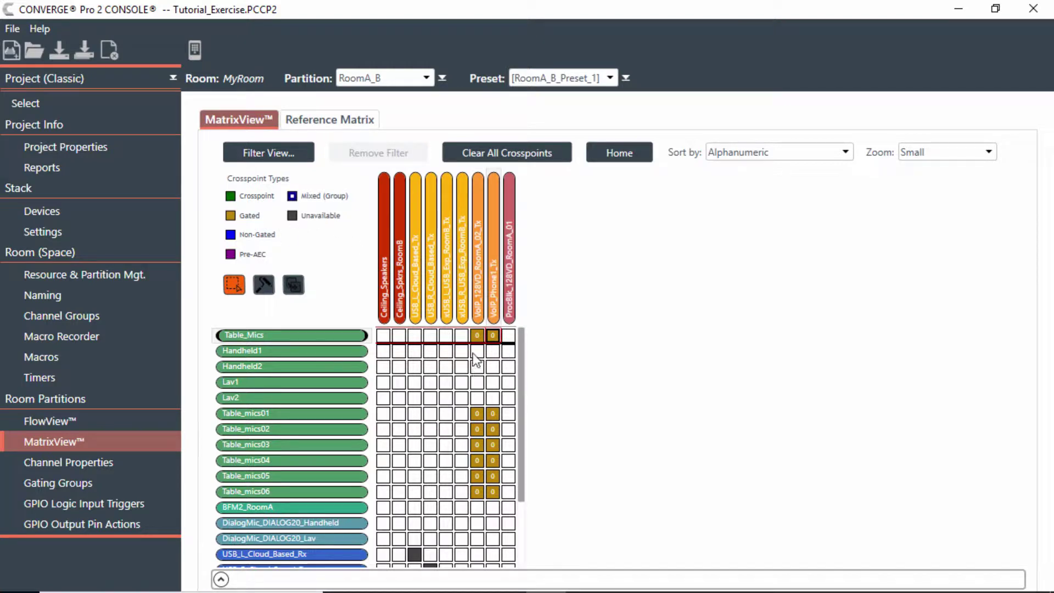
left_click(477, 350)
left_click(493, 350)
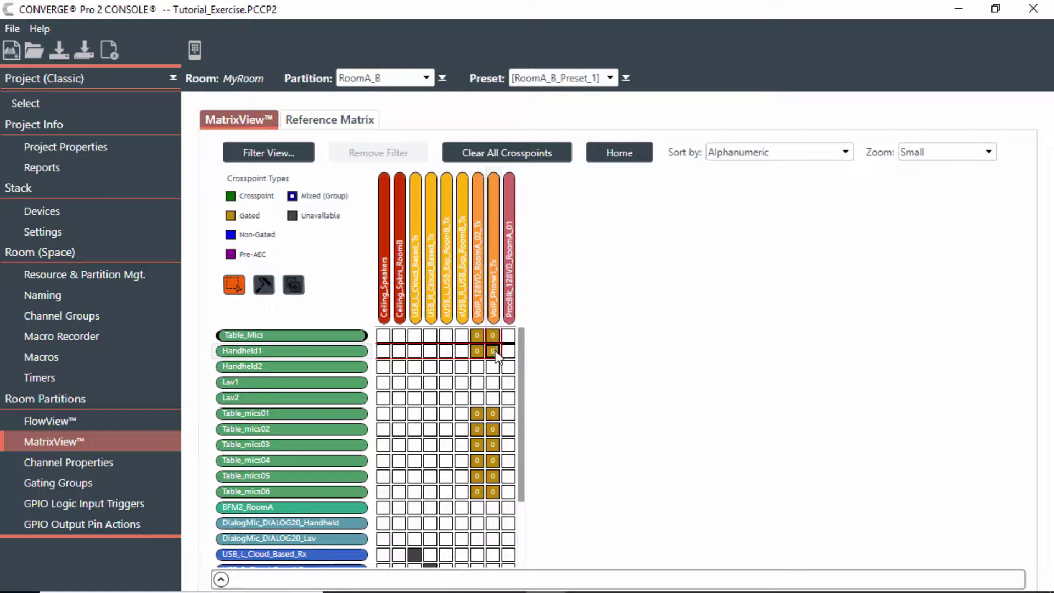
left_click(477, 366)
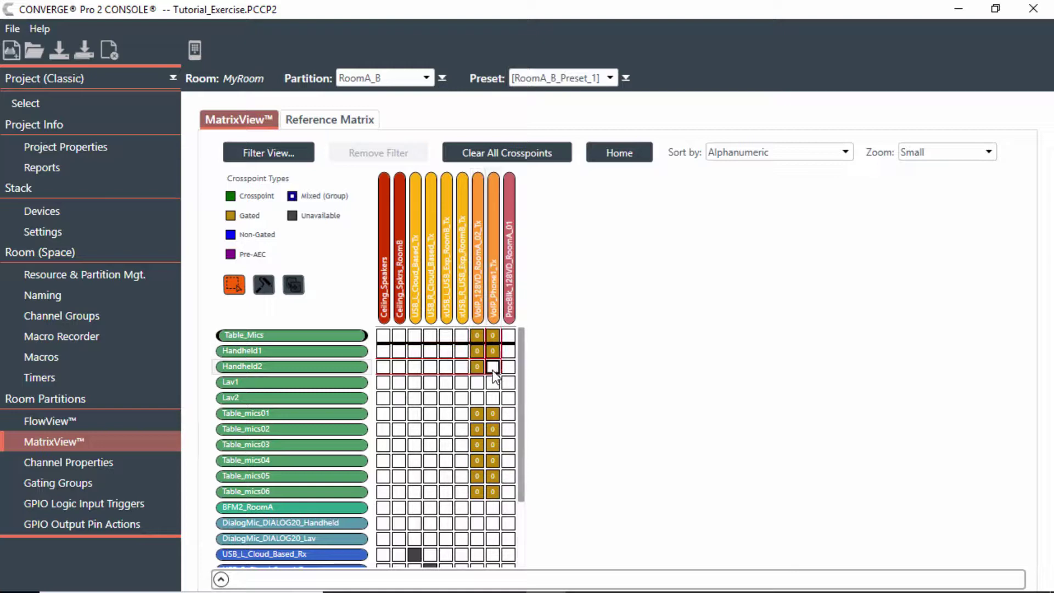
left_click(493, 369)
left_click(480, 384)
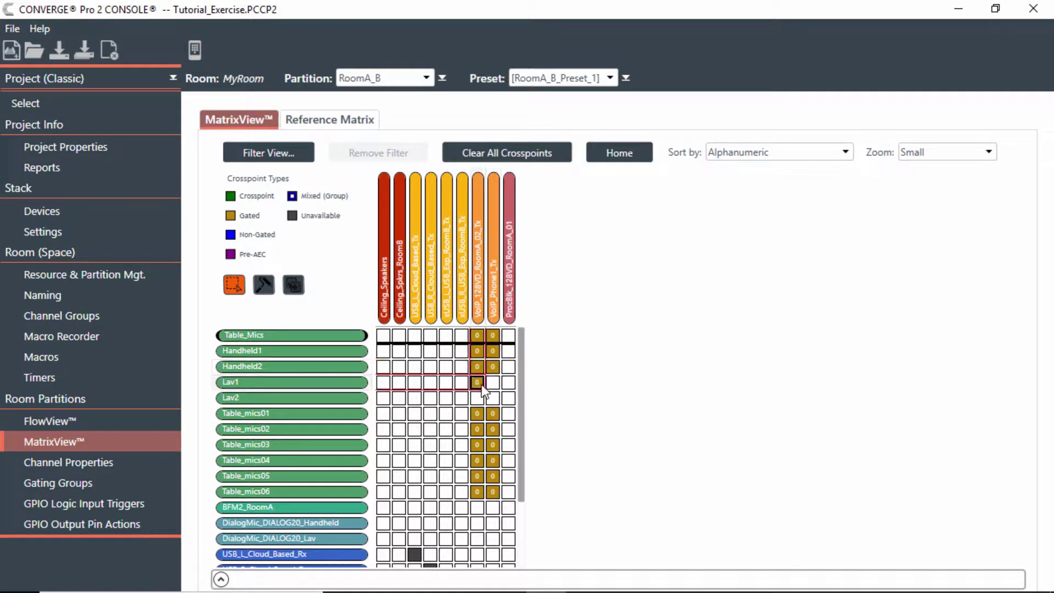
left_click(493, 383)
left_click(477, 397)
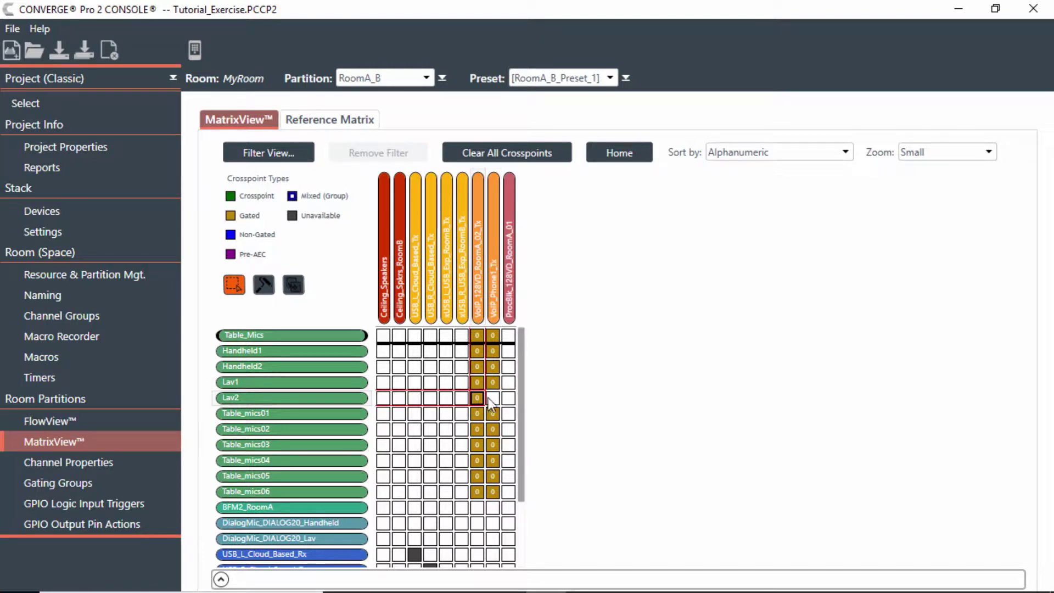
left_click(491, 400)
left_click_drag(519, 382, 524, 423)
left_click(477, 459)
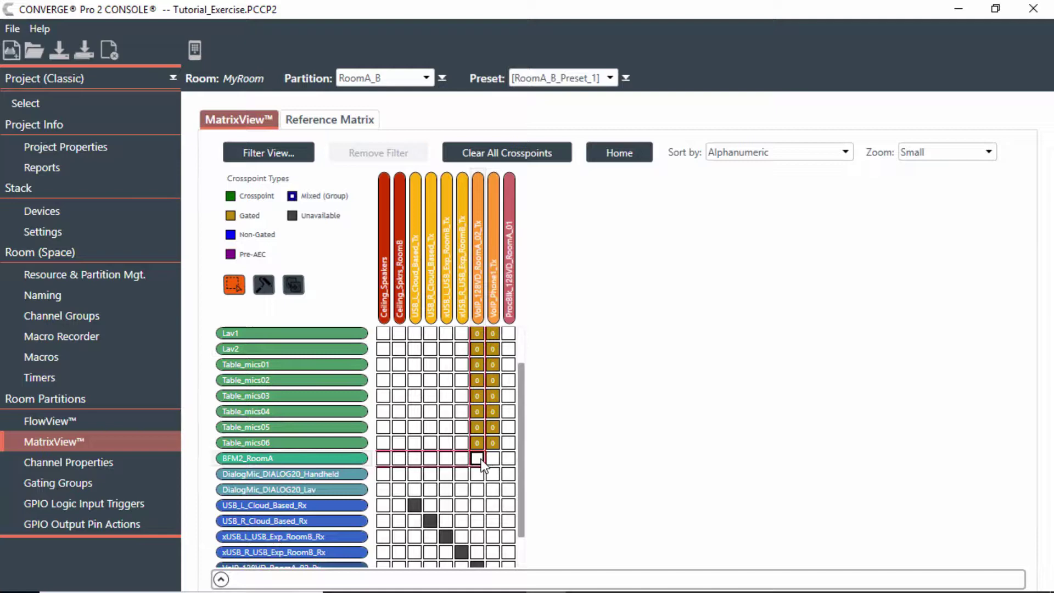
left_click(492, 459)
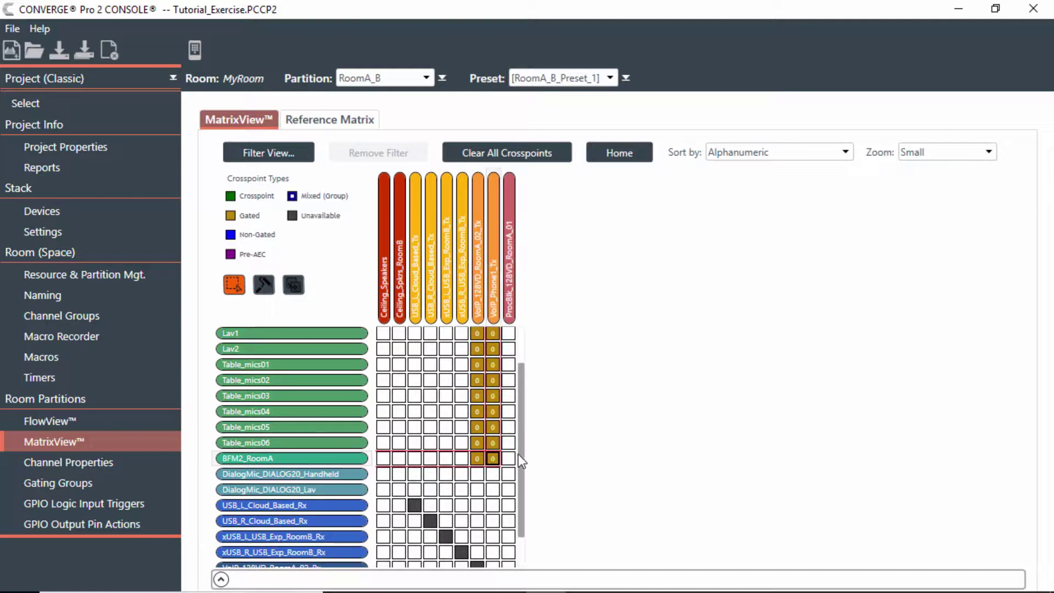
Route both VoIP Rx channels to the two ceiling speaker outputs and cross-link the VoIP lines.
left_click_drag(519, 460, 522, 501)
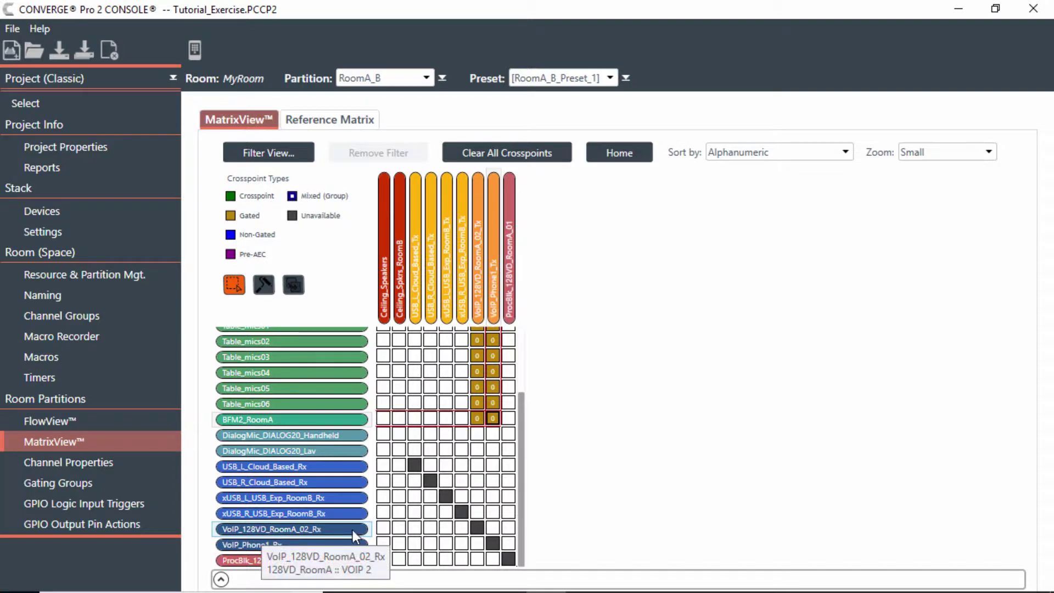
left_click(383, 528)
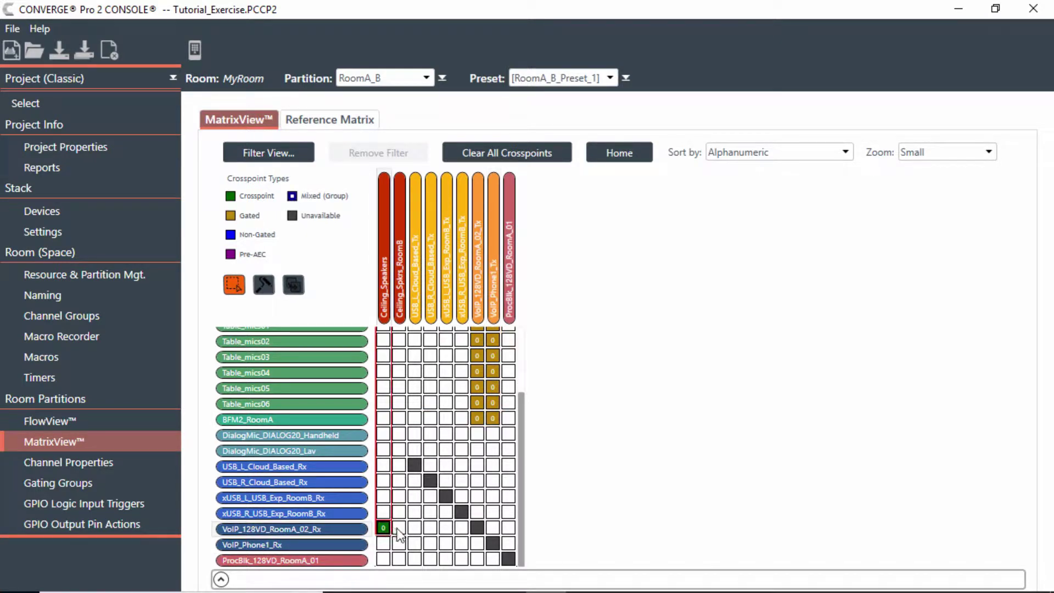
left_click(399, 529)
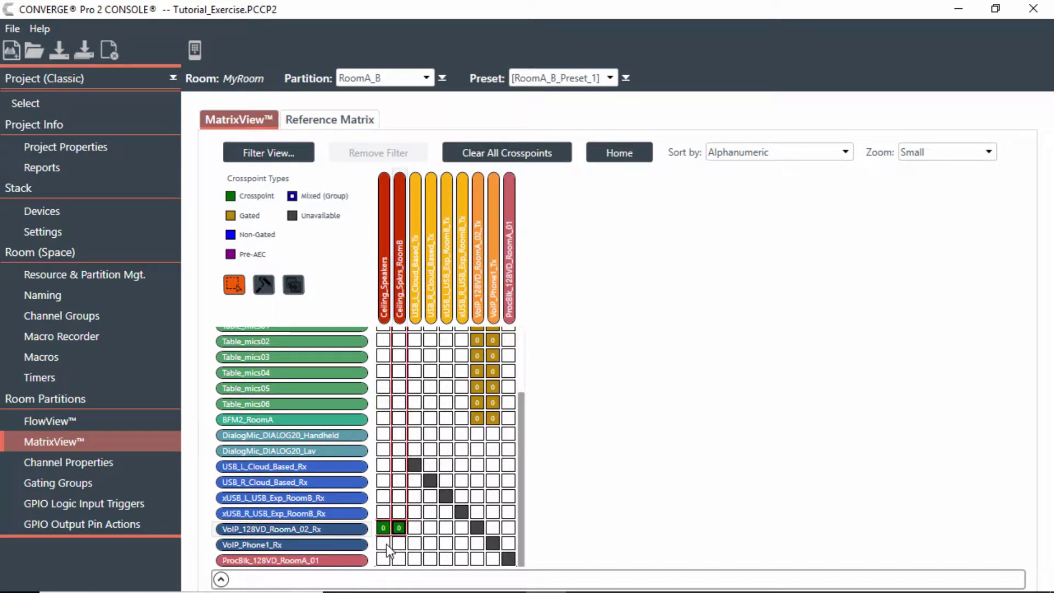
left_click(384, 544)
left_click(398, 544)
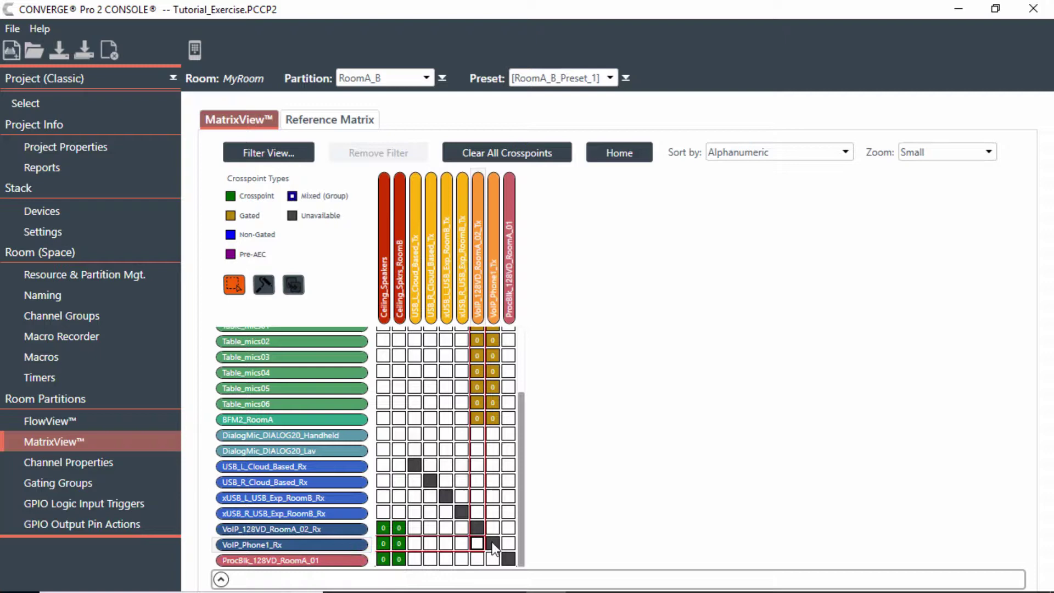
left_click(493, 528)
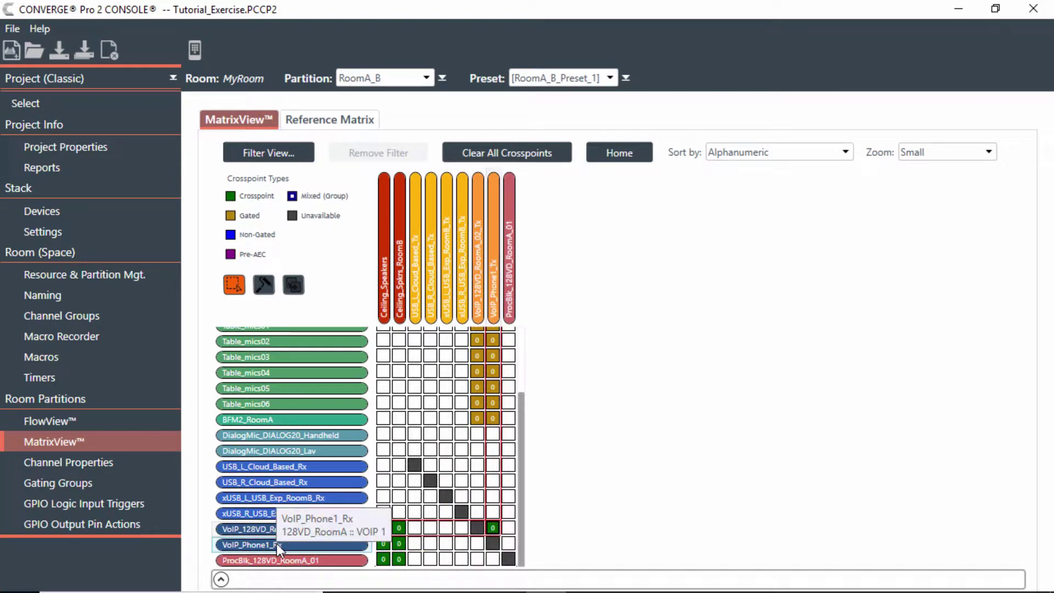
left_click(476, 543)
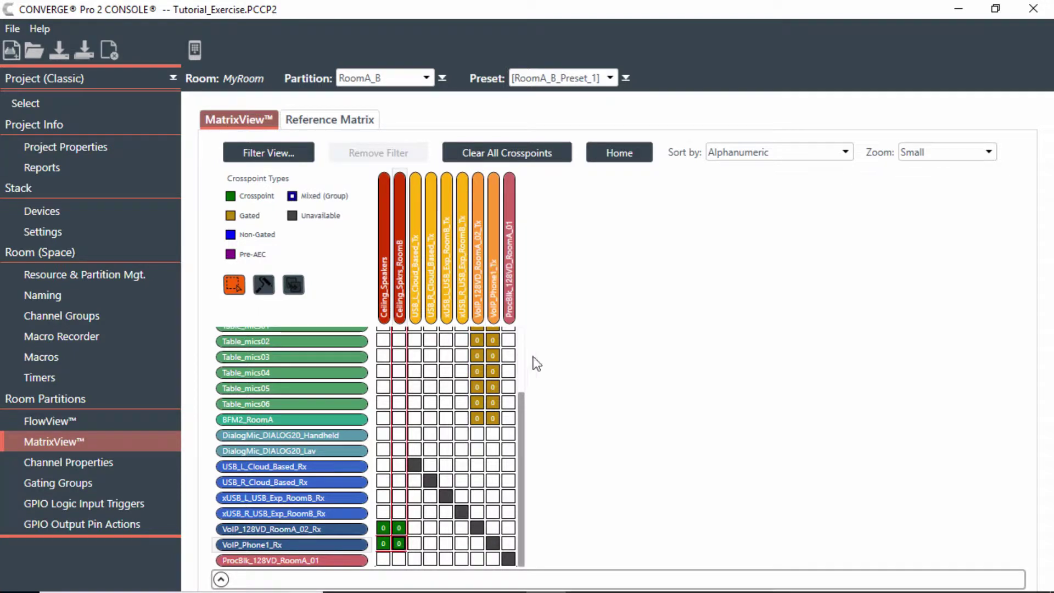
Route Handheld2, Lav1 and Lav2 pre-AEC into ProcBlk_128VD_RoomA_01.
left_click_drag(519, 400, 526, 333)
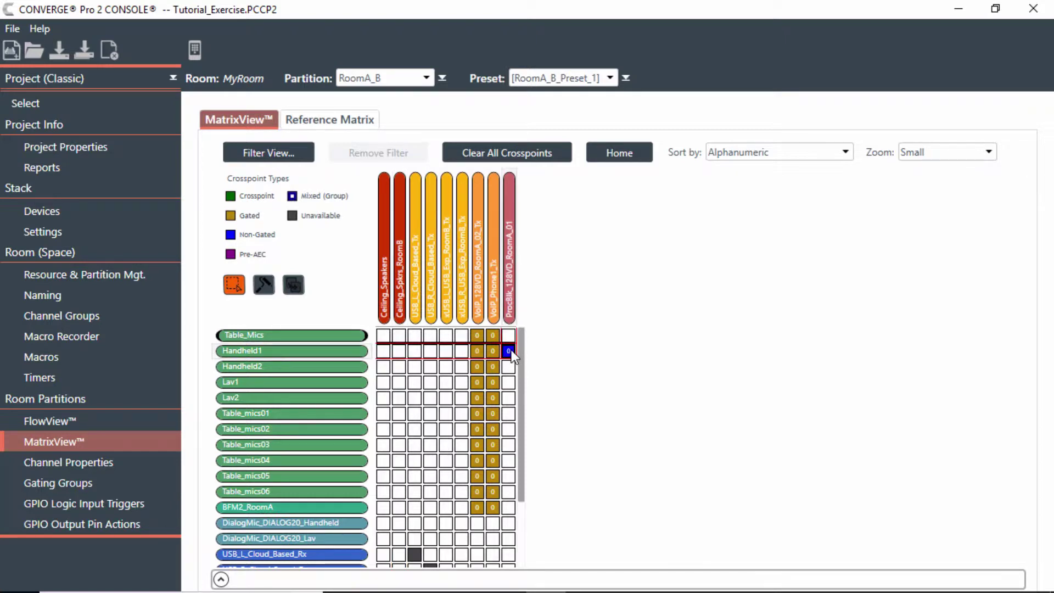
left_click(509, 367)
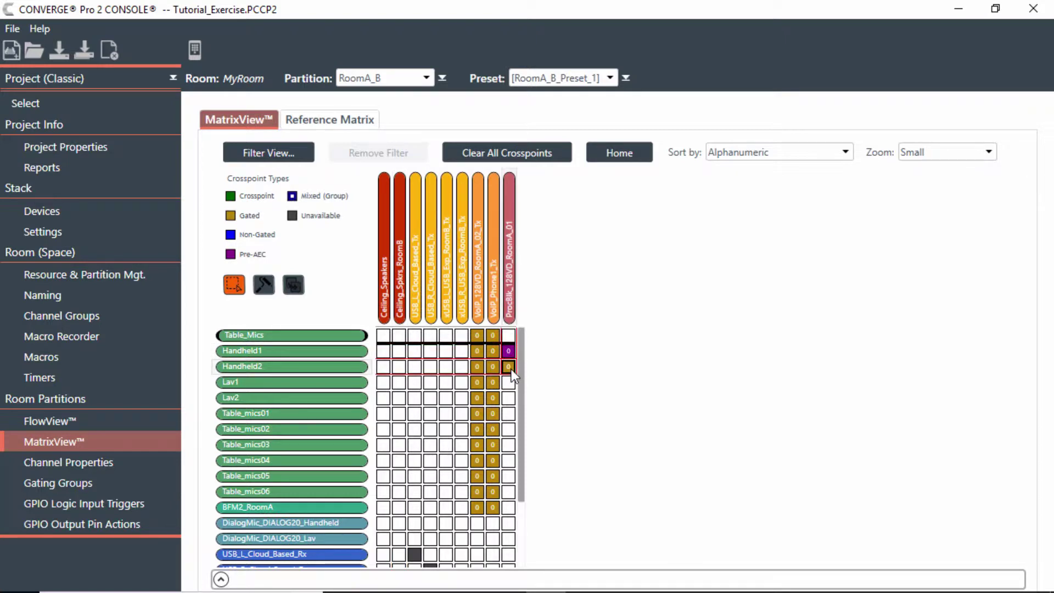
left_click(510, 382)
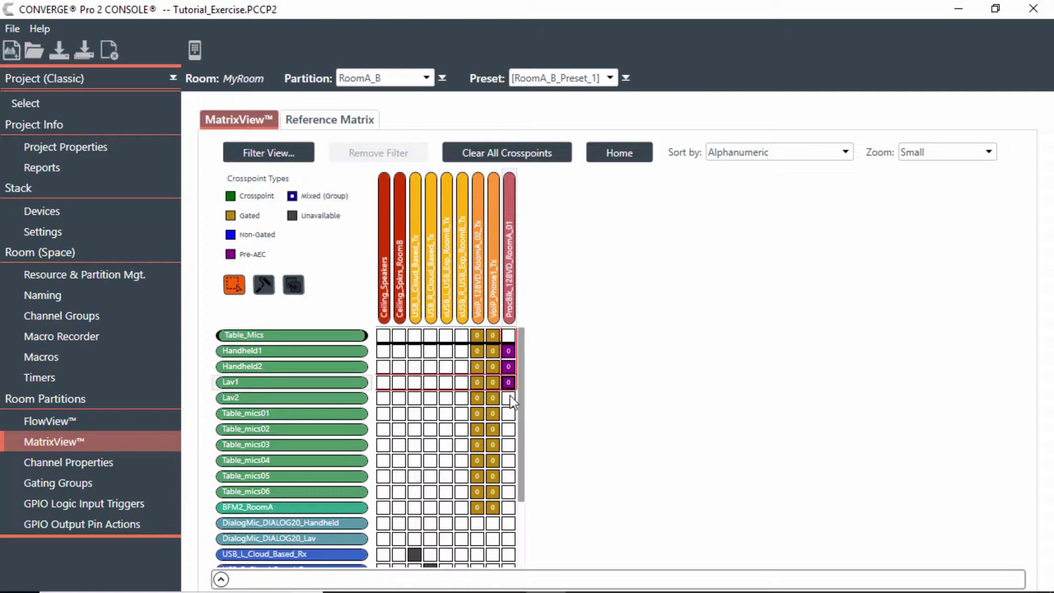
left_click(510, 395)
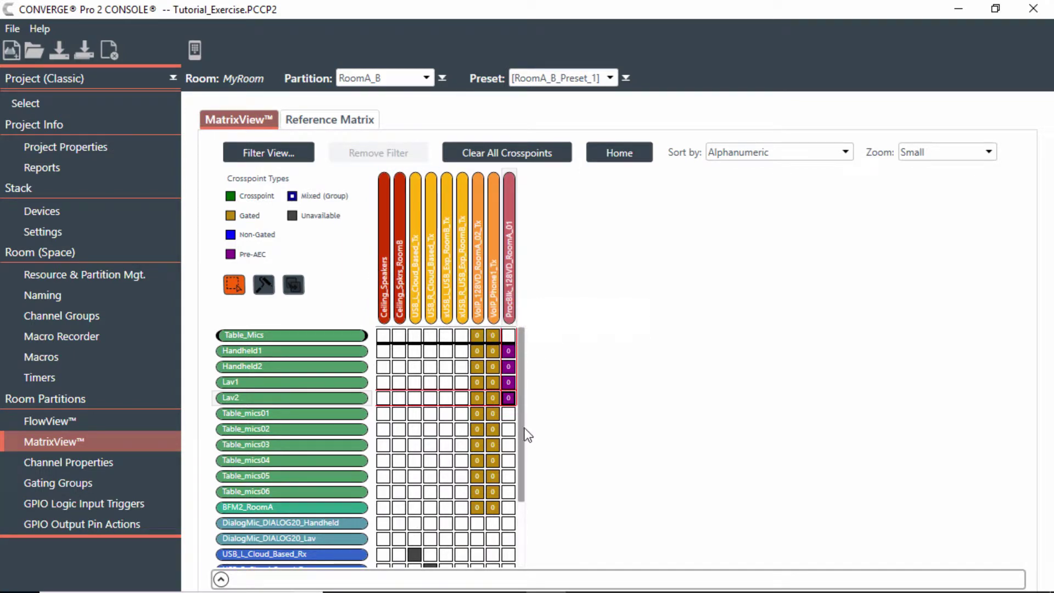
Send ProcBlk_128VD_RoomA_01 to Ceiling_Speakers and Ceiling_Spkrs_RoomB.
left_click_drag(523, 462, 524, 526)
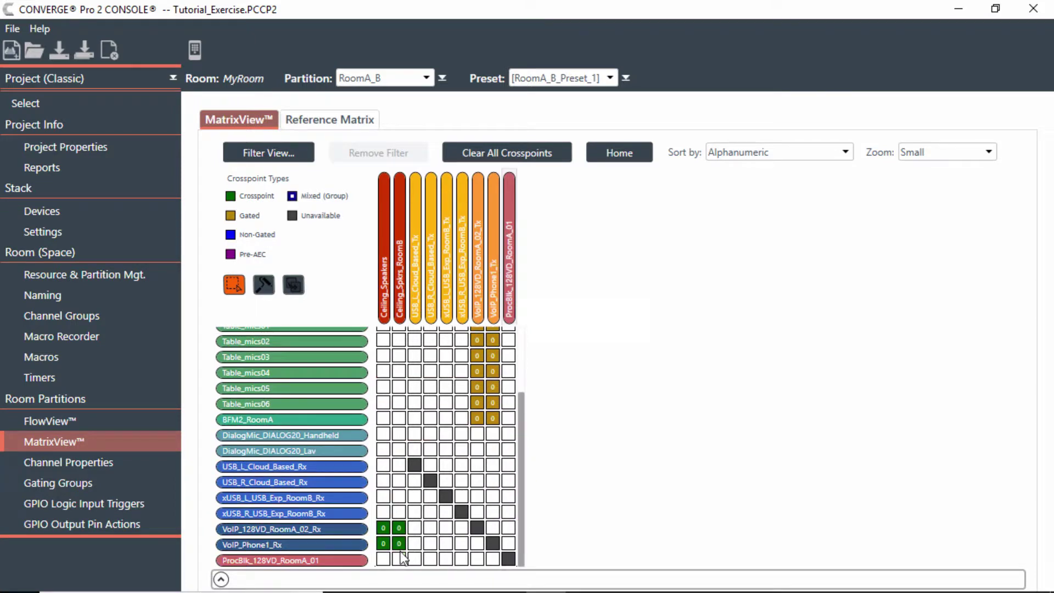
left_click(384, 559)
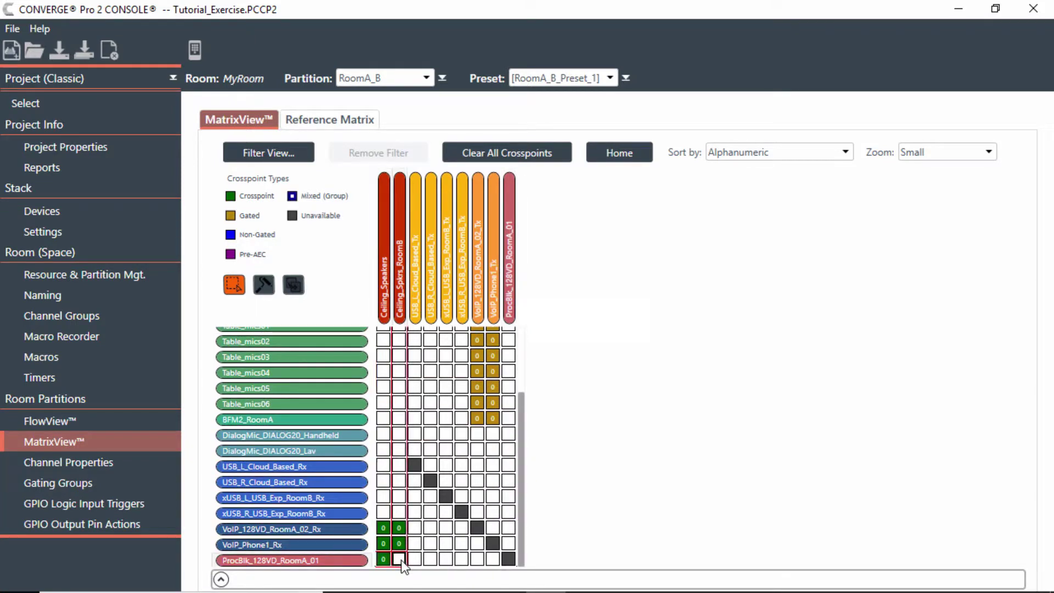
left_click(401, 560)
left_click_drag(519, 404, 527, 329)
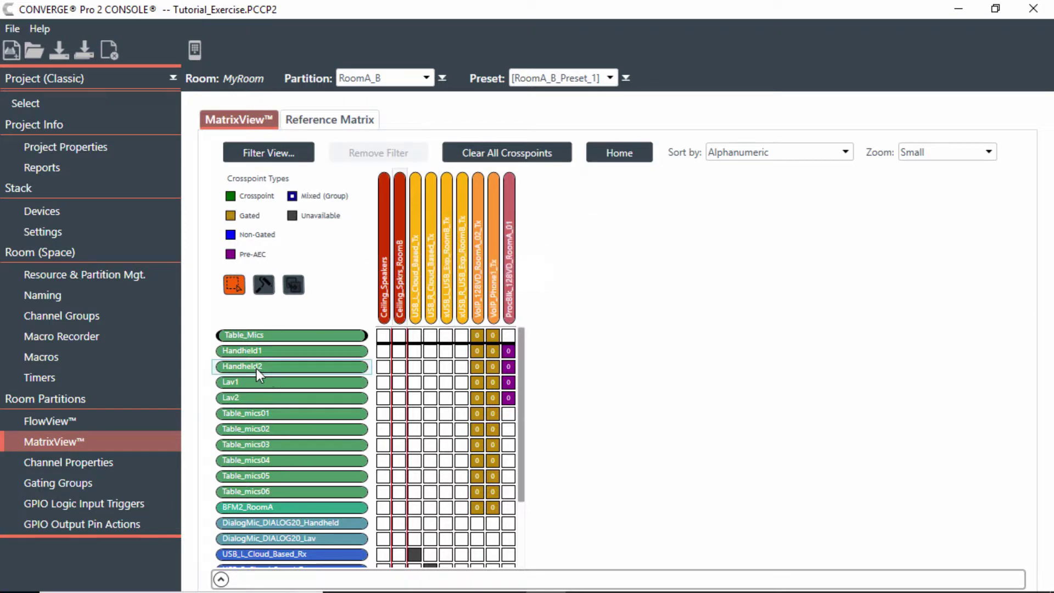
Set Handheld2's source to the DialogMic_DIALOG20 handheld mic.
mouse_move(253, 371)
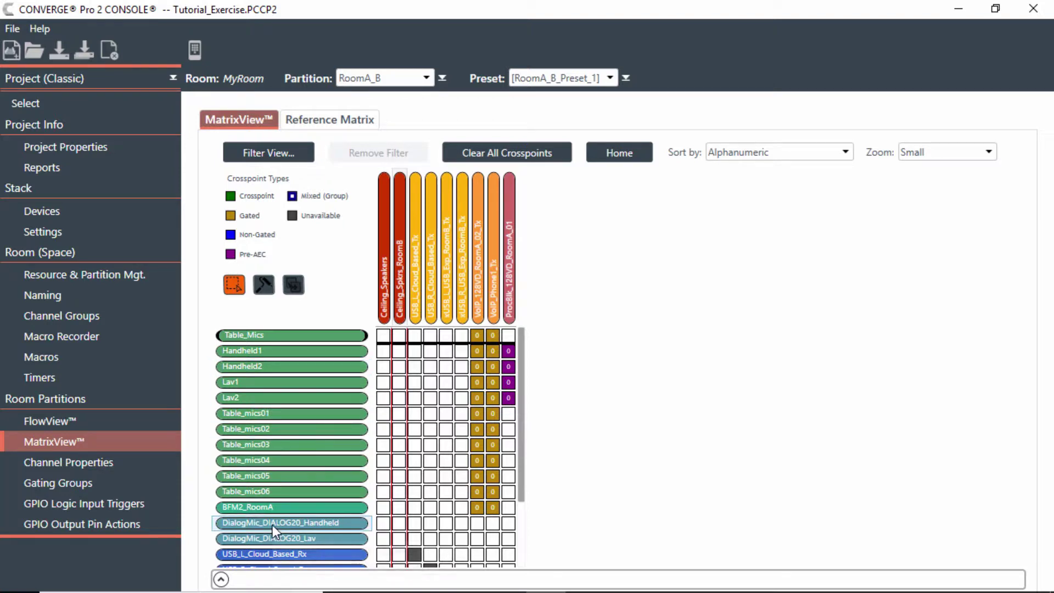
mouse_move(268, 523)
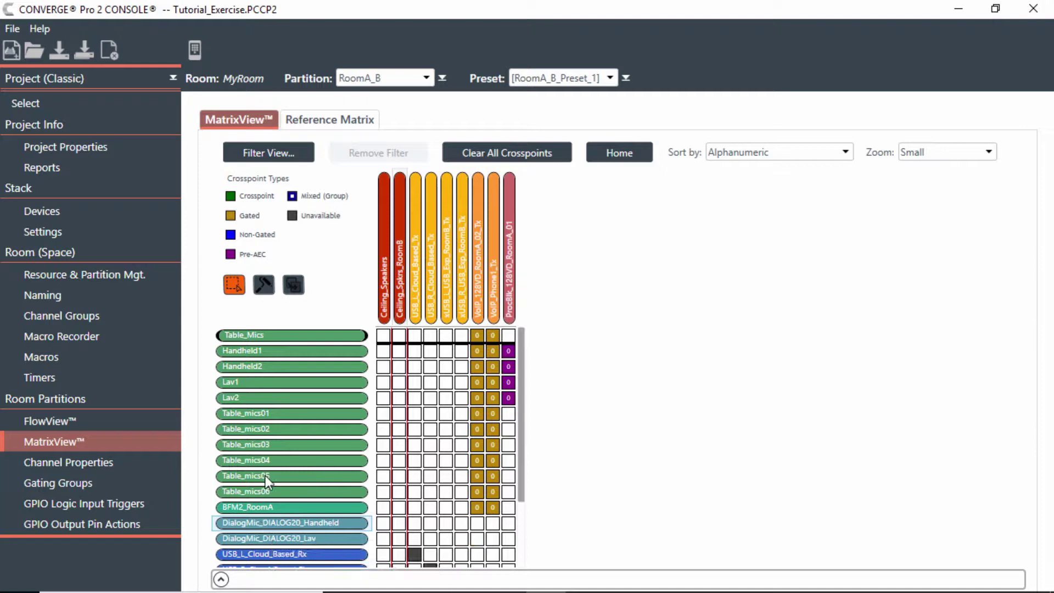
left_click(255, 364)
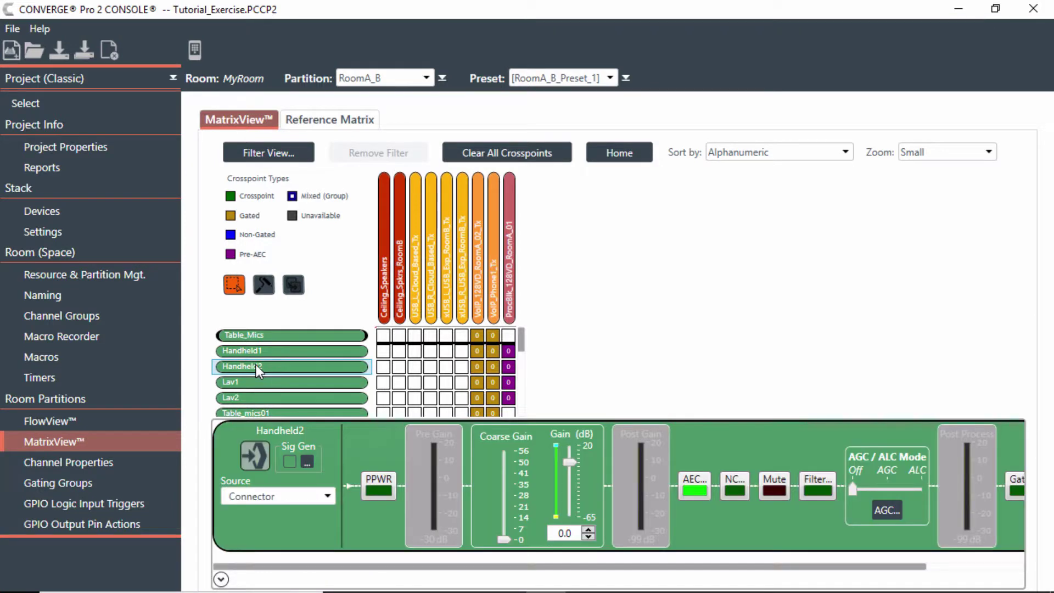
left_click(318, 499)
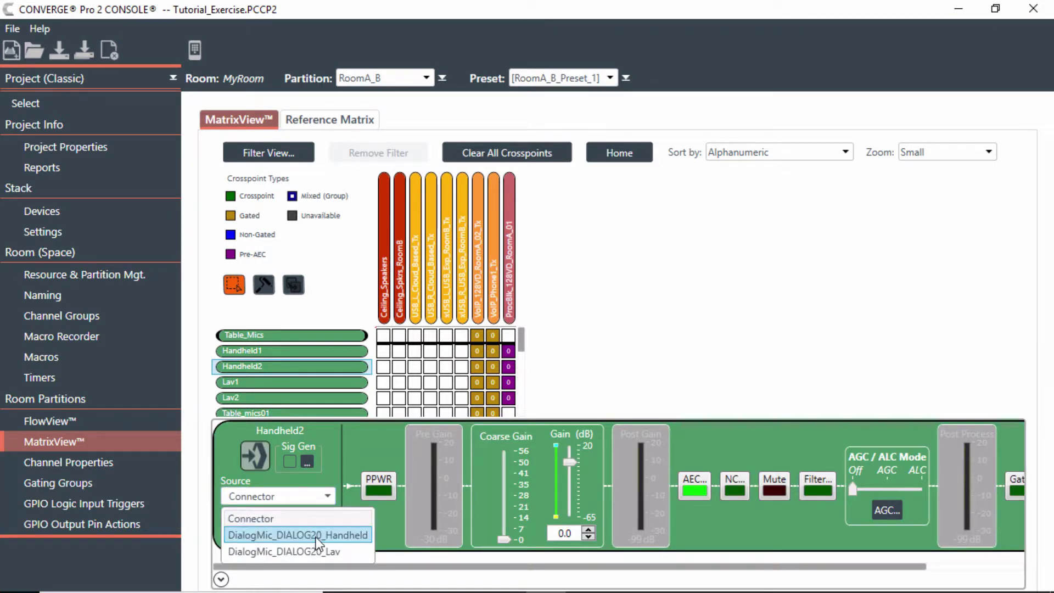
left_click(315, 535)
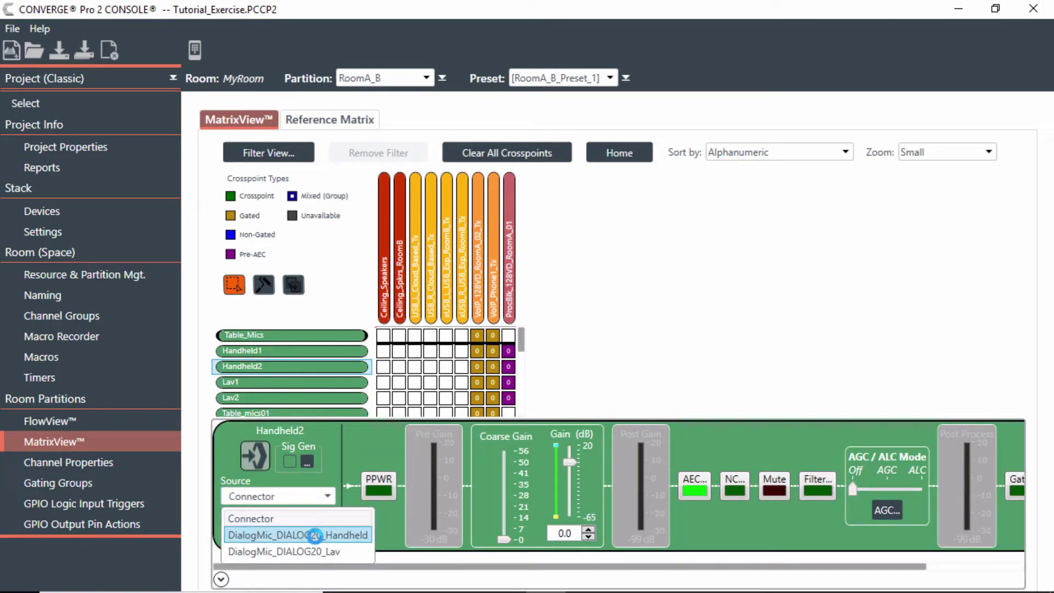
left_click(221, 579)
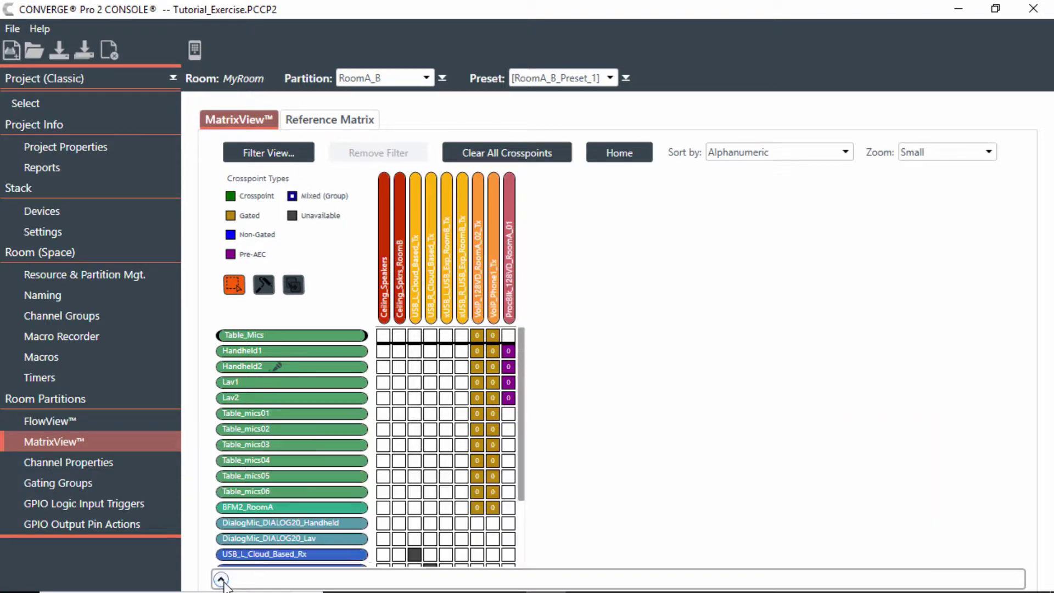
Set Lav2's source to the DialogMic_DIALOG20 lavalier mic, then go to the Reference Matrix.
left_click(259, 397)
left_click(327, 496)
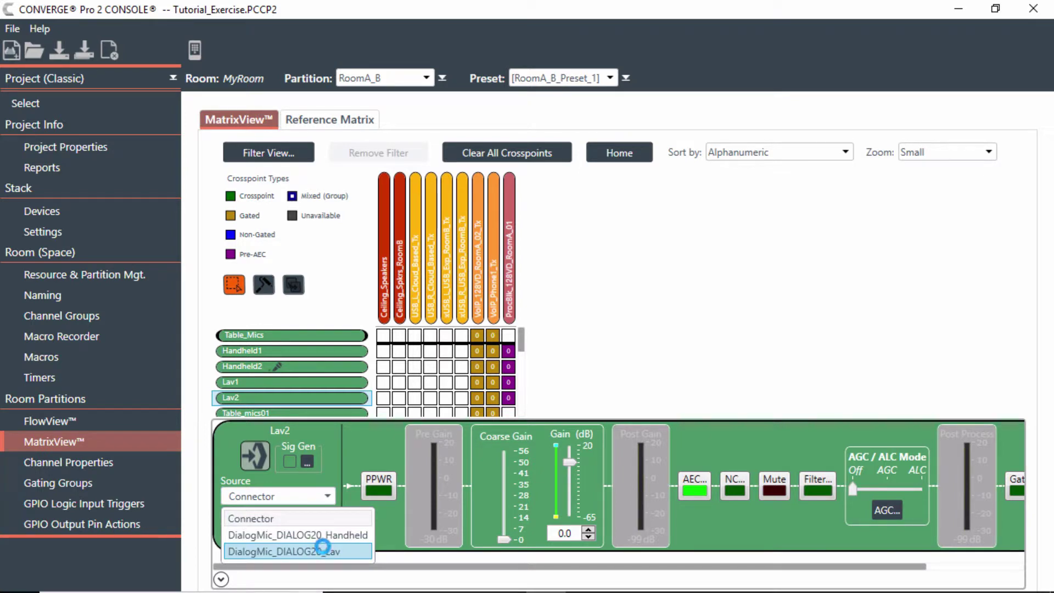
left_click(224, 580)
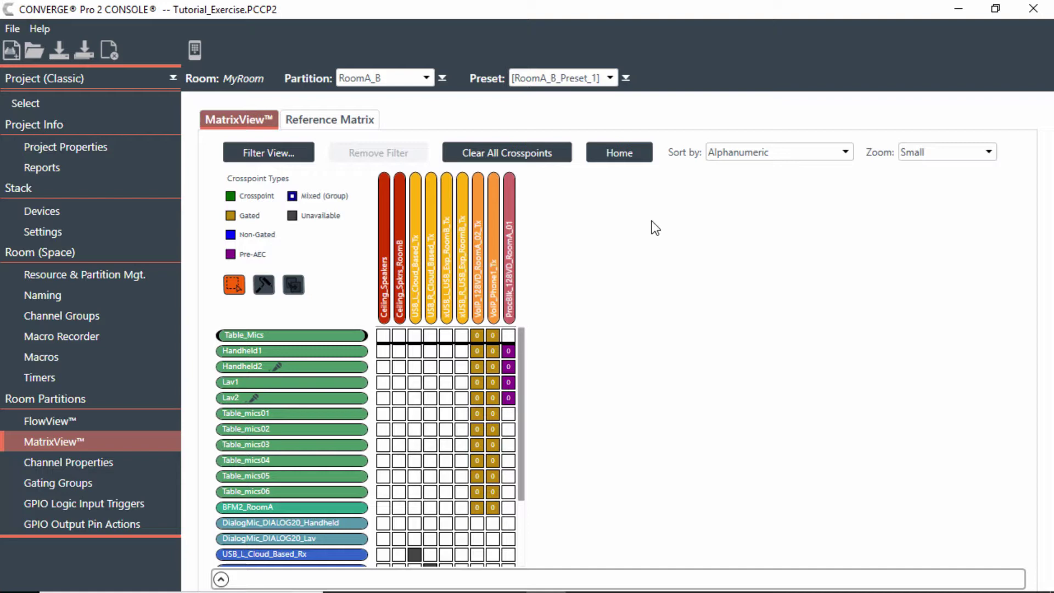
left_click(329, 125)
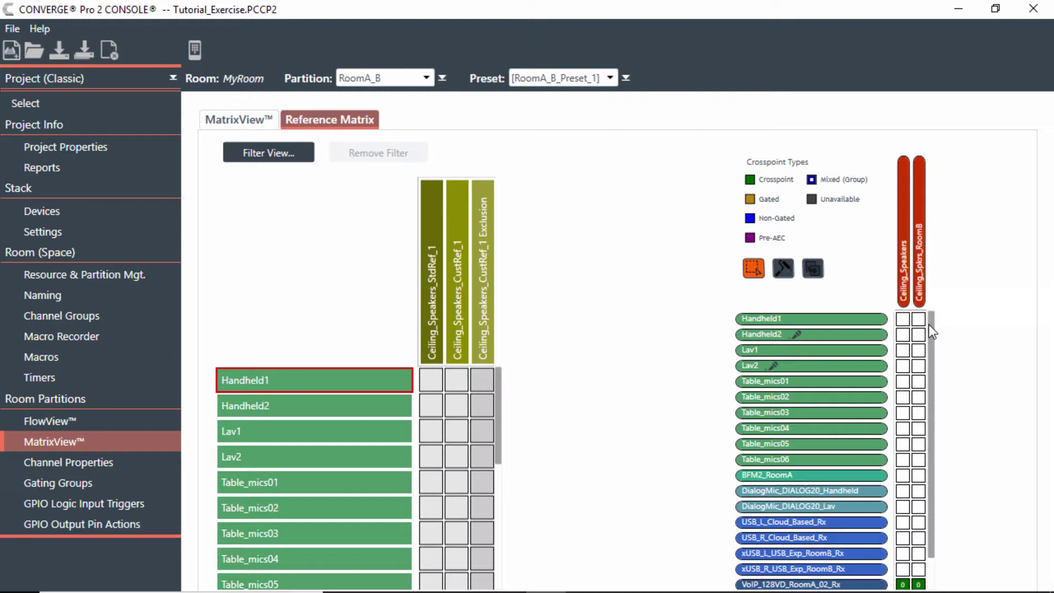
Scroll the Reference Matrix input list to review all channels against the Ceiling_Speakers reference columns.
left_click_drag(929, 325, 932, 423)
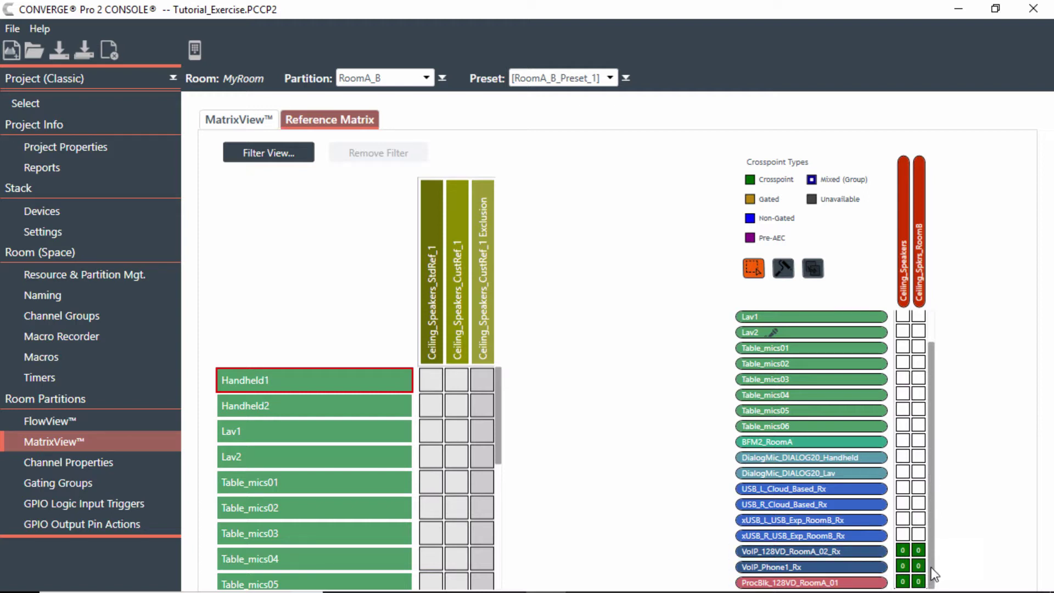
scroll(930, 549, "up", 2)
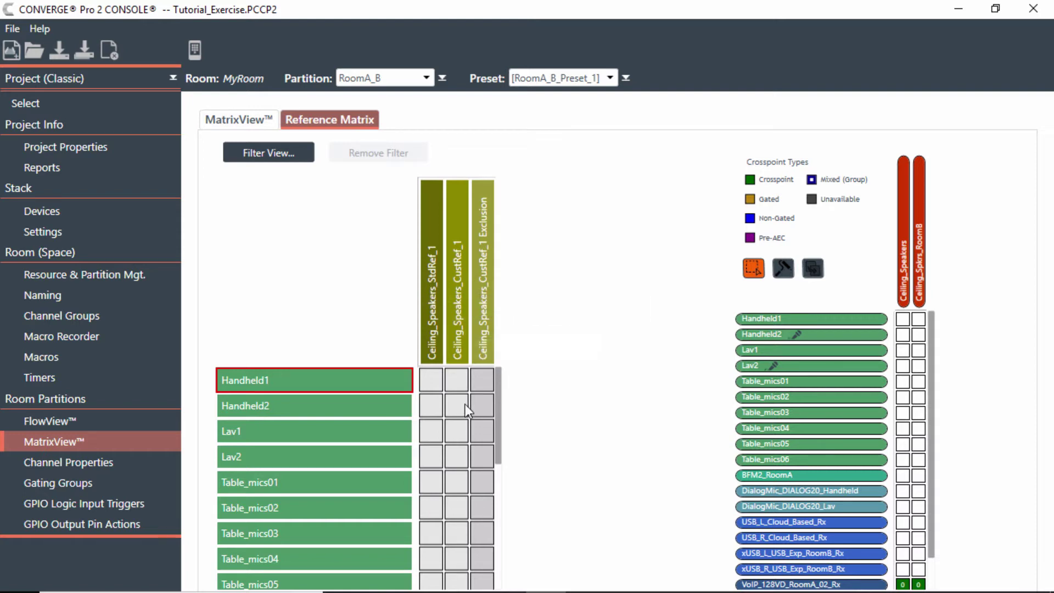
Assign Table_mics01–06 and BFM2_RoomA to Ceiling_Speakers_StdRef_1.
left_click(431, 483)
left_click(433, 510)
left_click(433, 531)
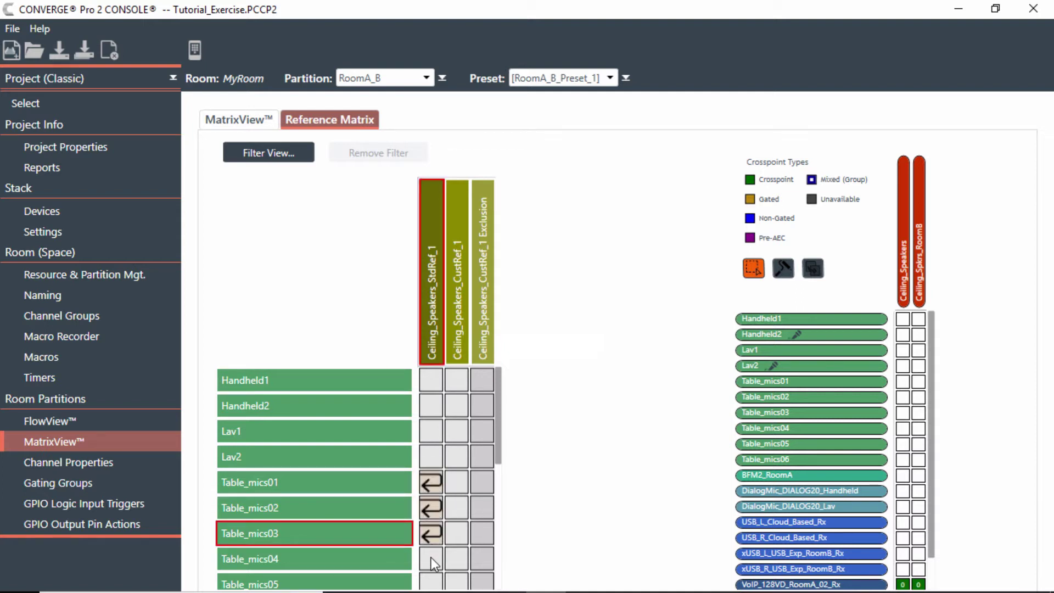
left_click(430, 558)
left_click(431, 581)
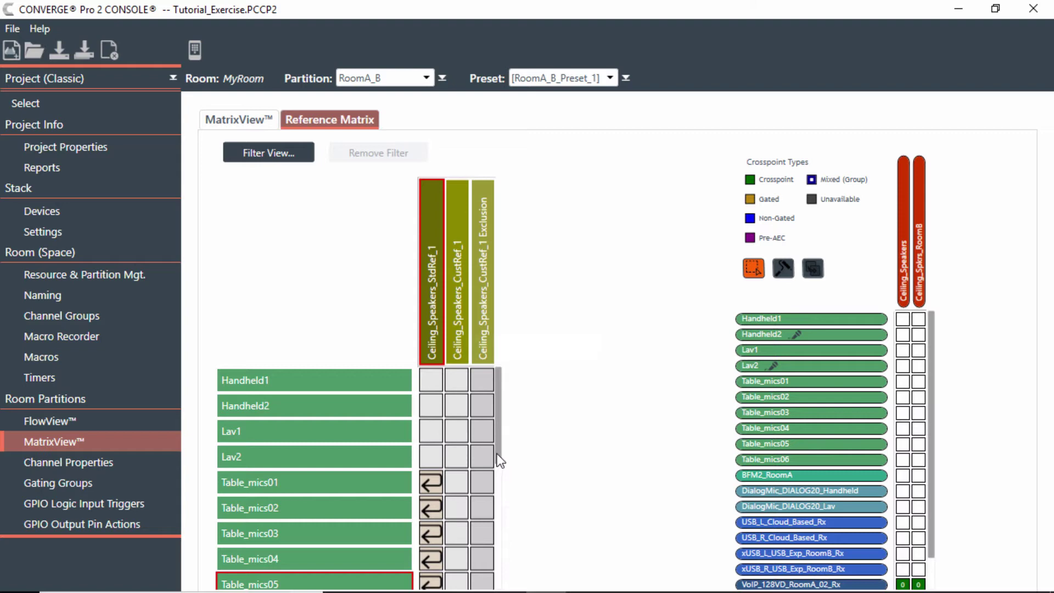
scroll(496, 453, "down", 3)
left_click(429, 522)
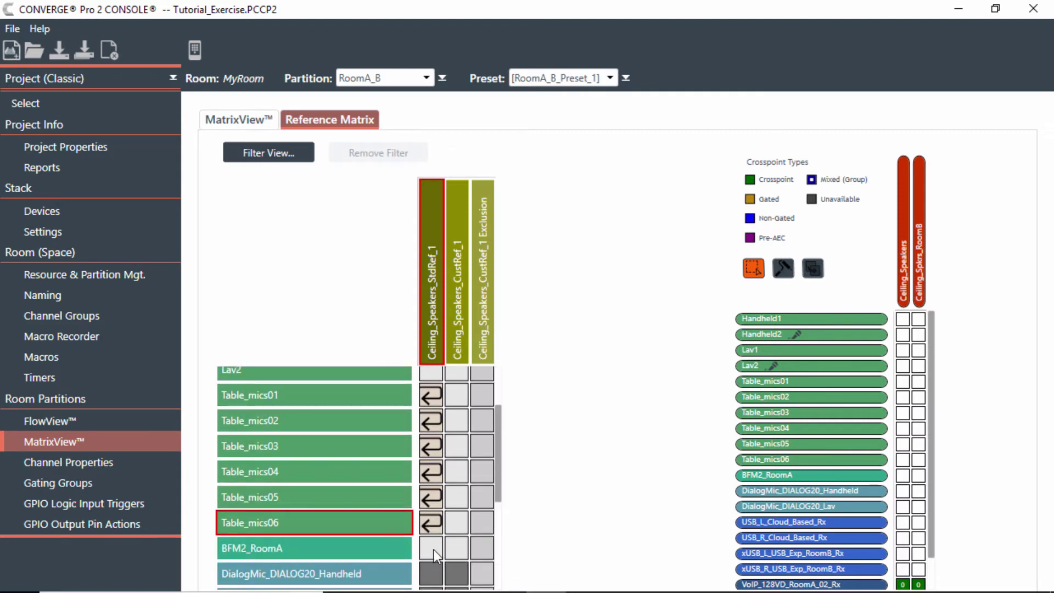
left_click(432, 549)
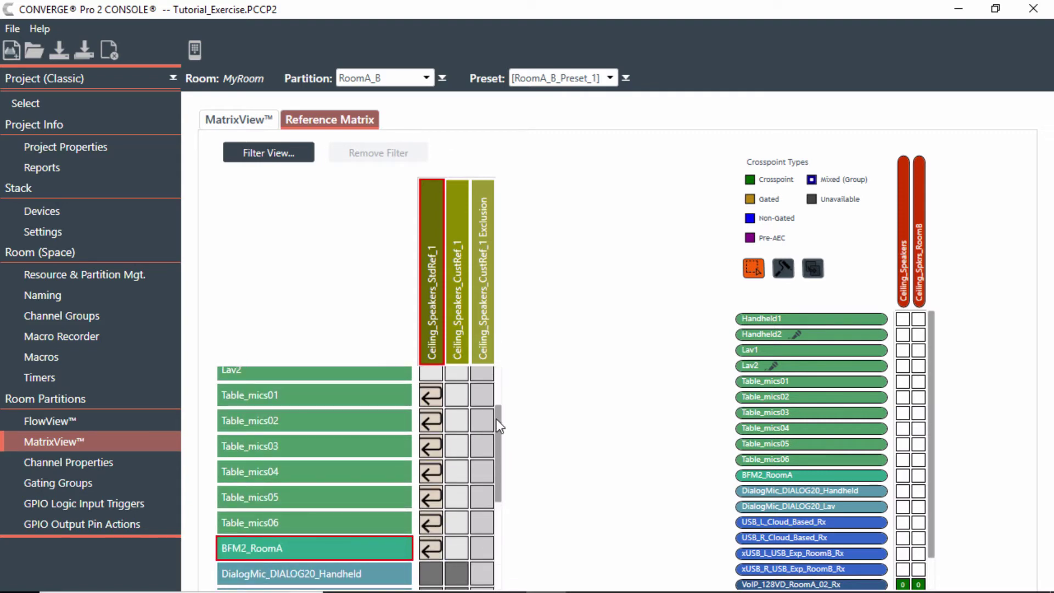
Assign Handheld1, Handheld2, Lav1 and Lav2 to CustRef_1.
scroll(496, 420, "up", 3)
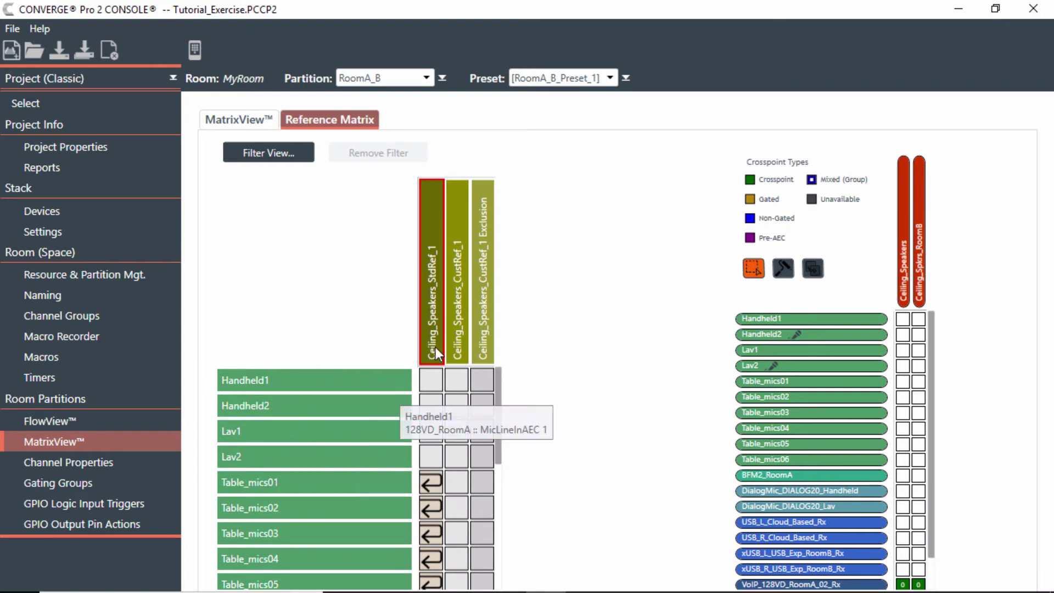
left_click(454, 379)
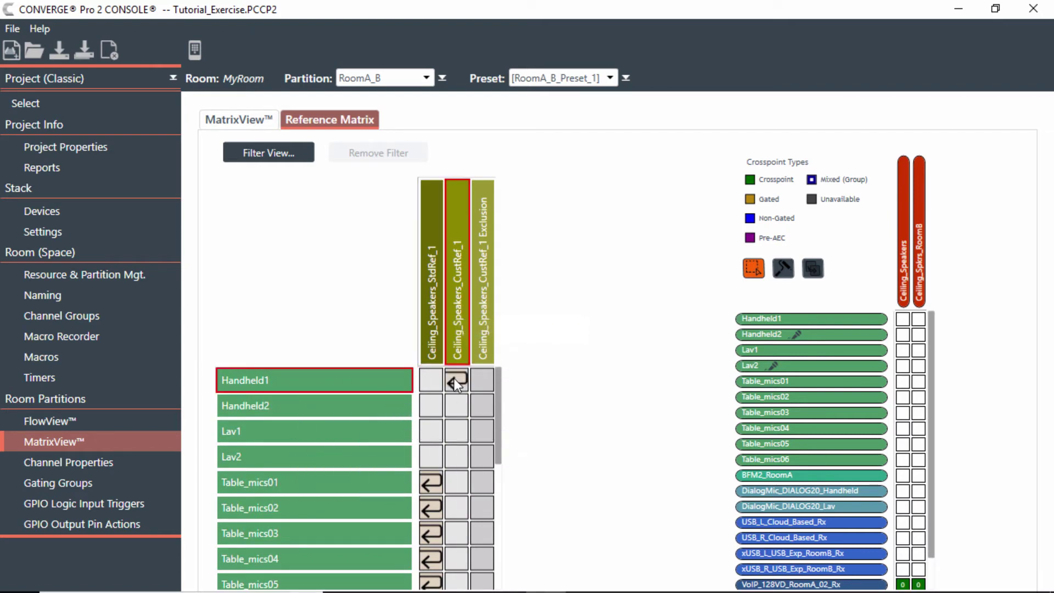
left_click(456, 406)
left_click(456, 431)
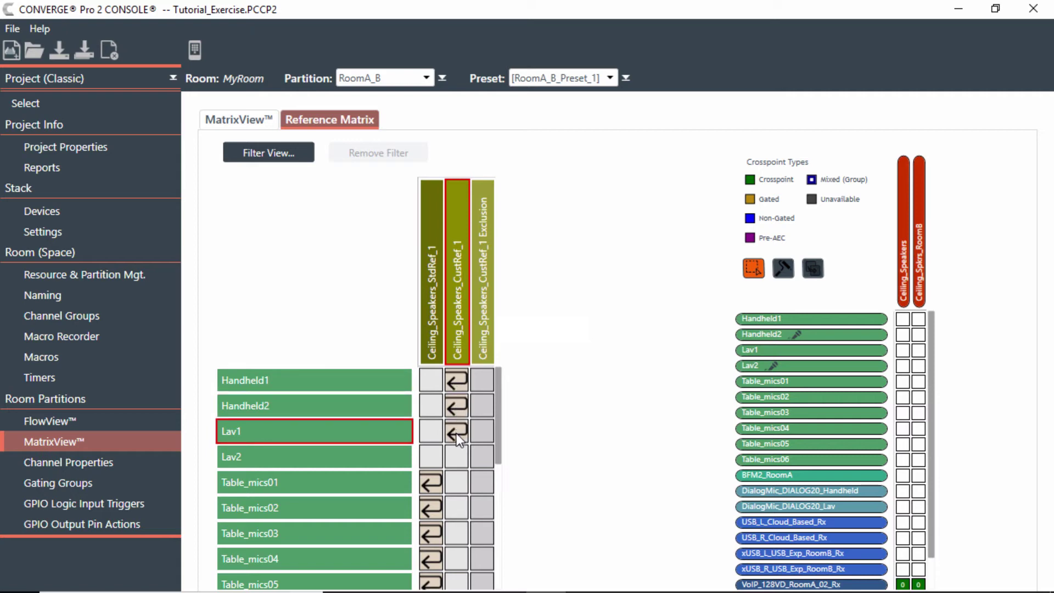
left_click(456, 459)
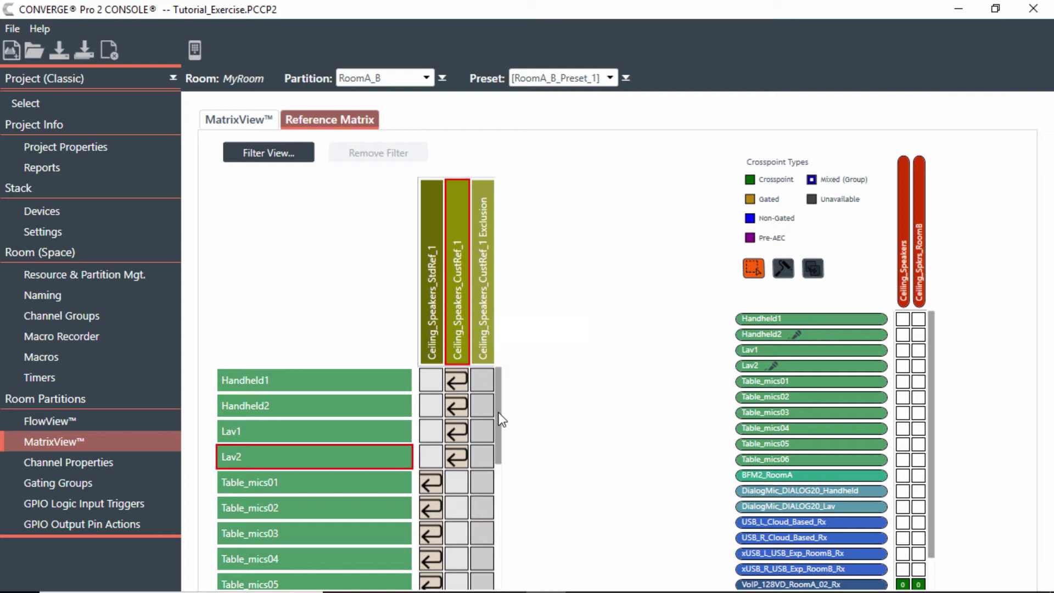
Exclude ProcBlk_128VD_RoomA_01 from the custom reference.
scroll(505, 477, "down", 3)
left_click_drag(503, 471, 506, 549)
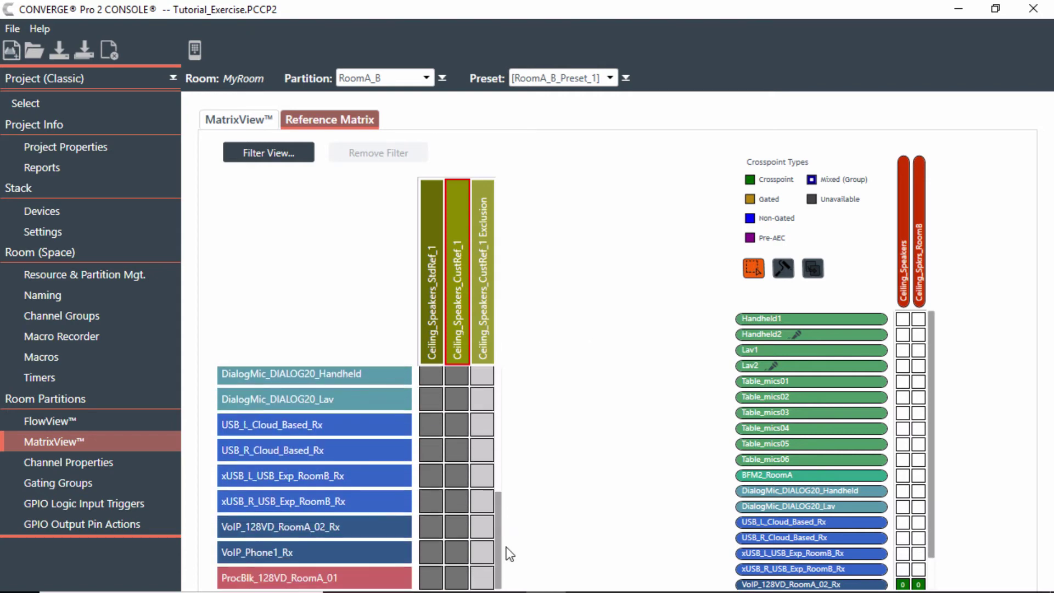
left_click(485, 577)
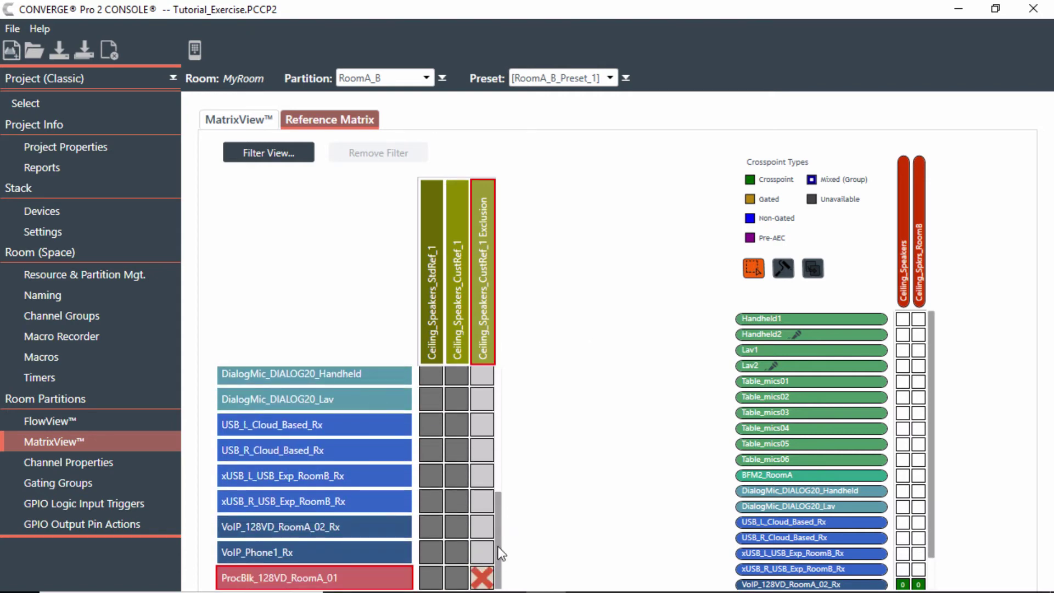
left_click_drag(501, 553, 516, 383)
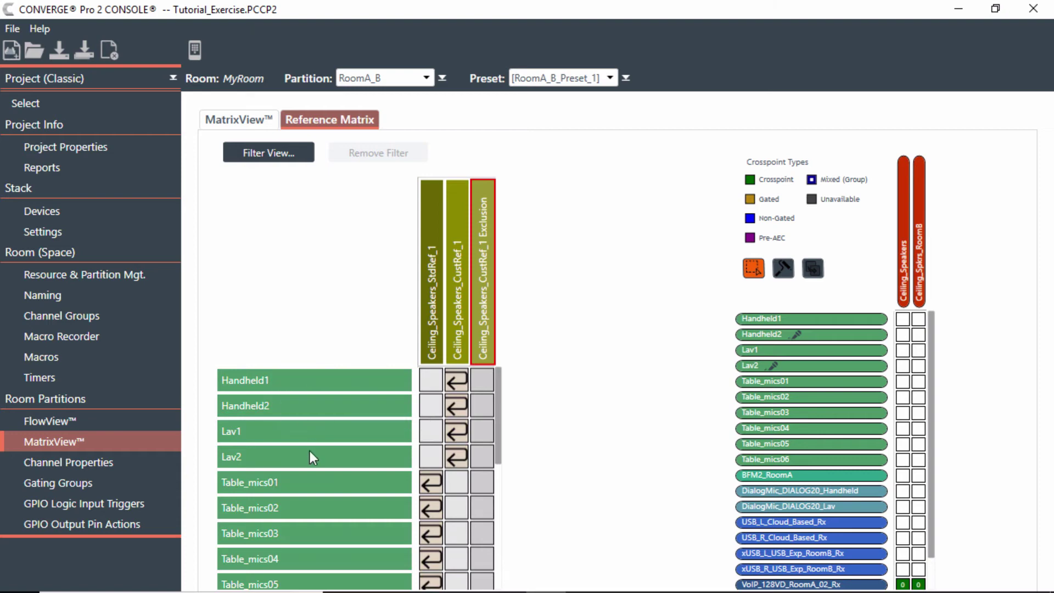